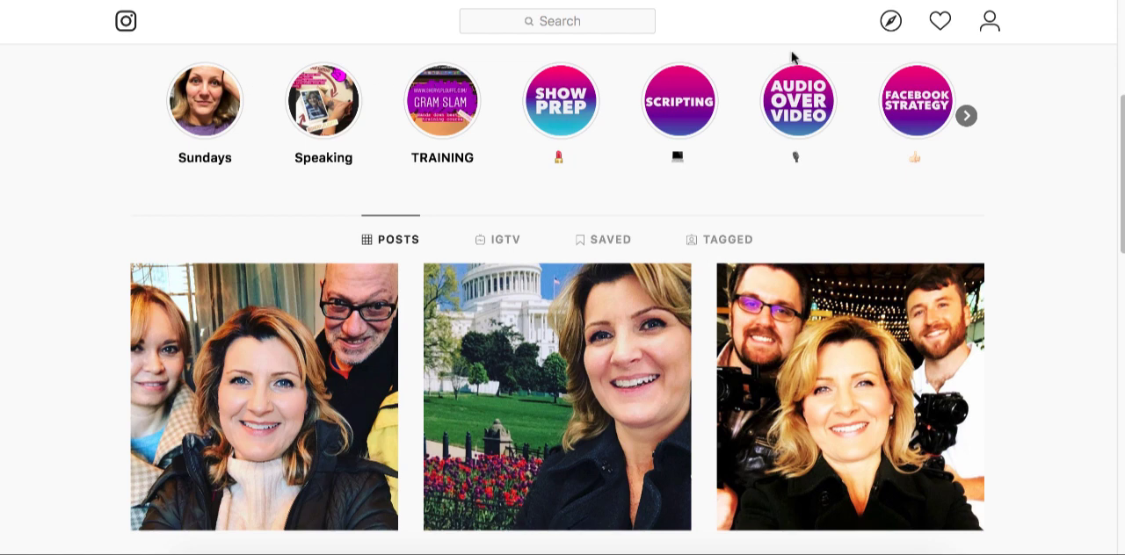
# - Show the further story highlights on the Instagram profile
pyautogui.click(966, 117)
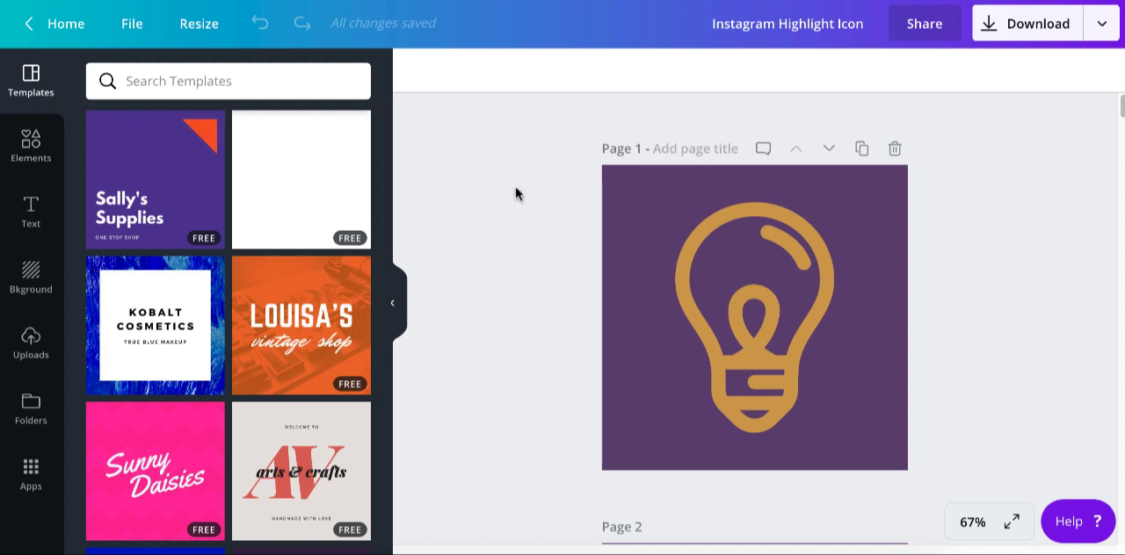
# - Return to the Canva home page, search the design types for "icon" and create a new Etsy Shop Icon design
pyautogui.click(66, 27)
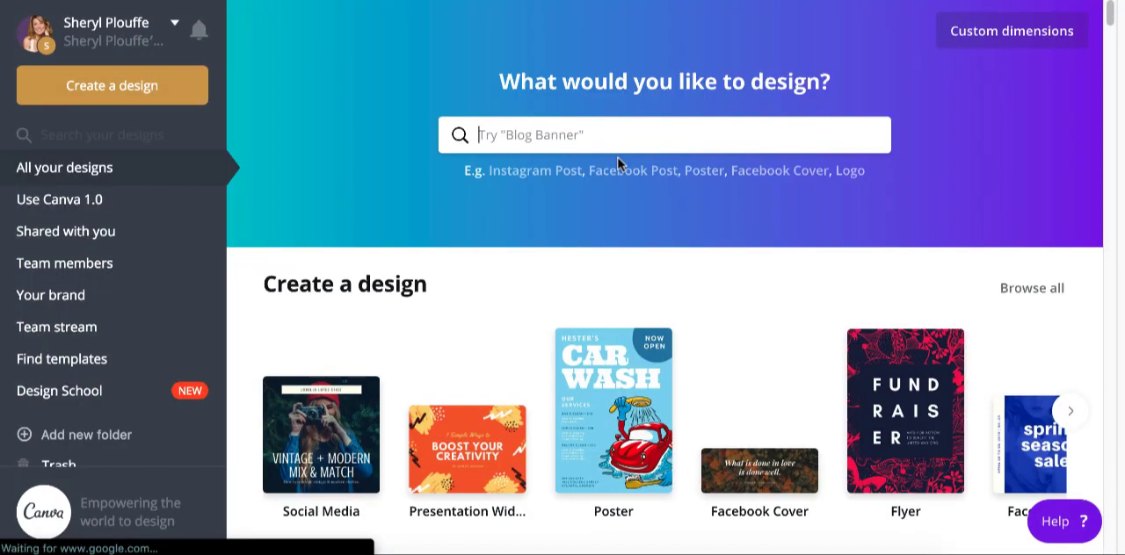
pyautogui.click(618, 136)
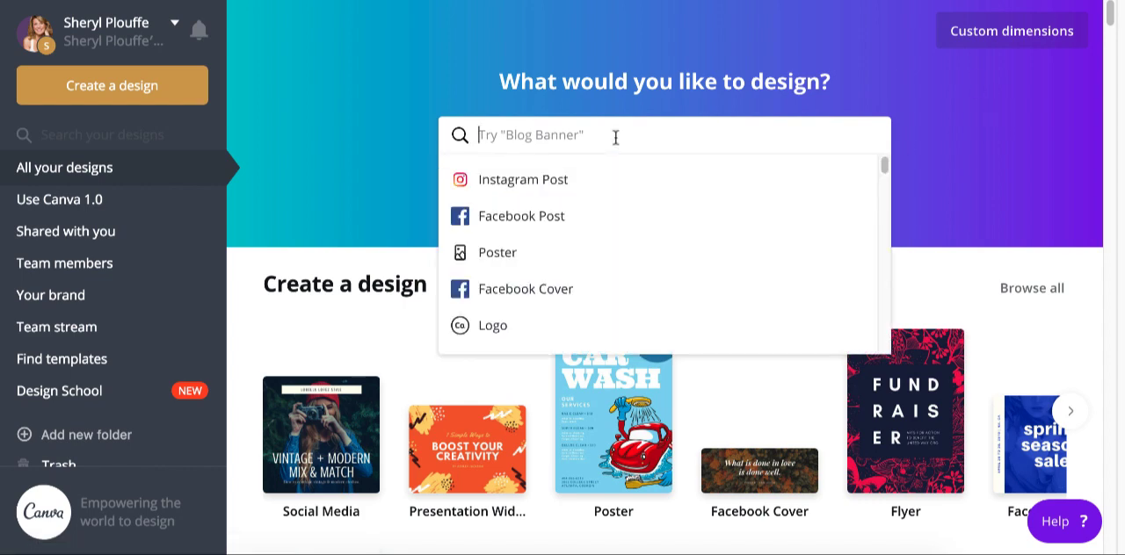
pyautogui.write('icon')
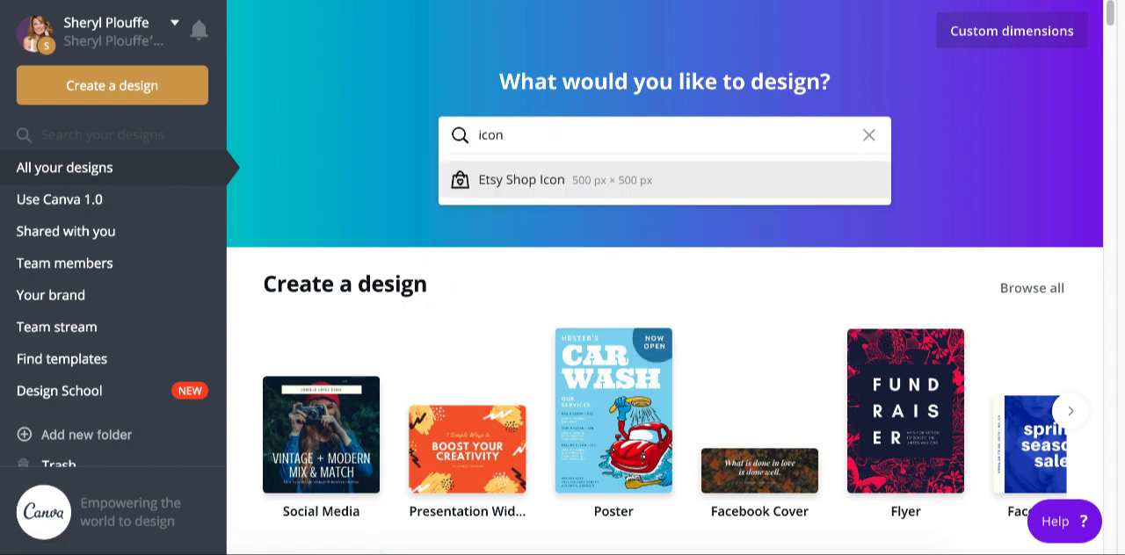
pyautogui.click(534, 191)
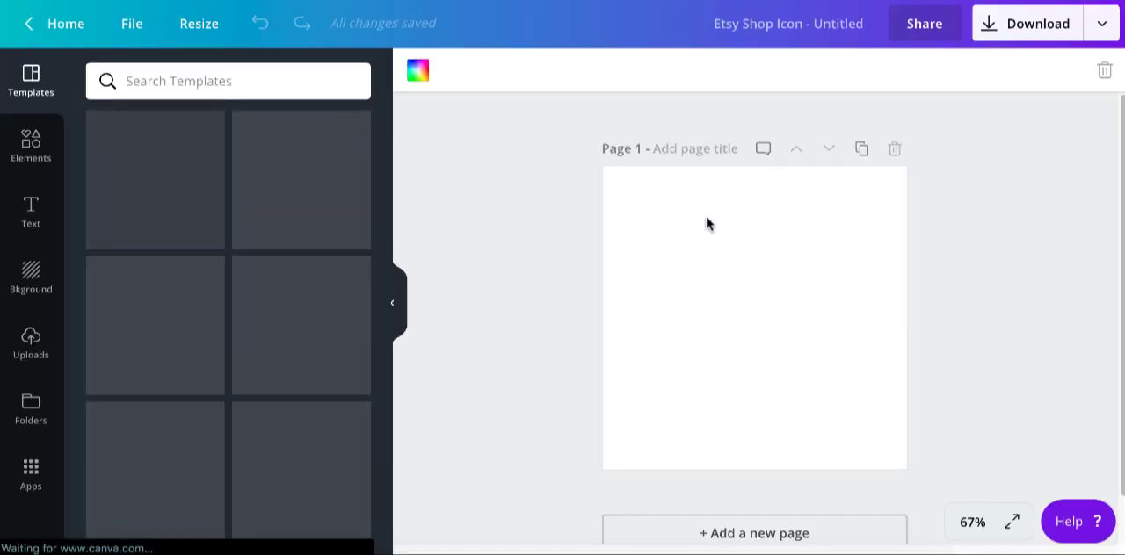
# - Set the blank page's background to the purple New Brand colour
pyautogui.click(417, 70)
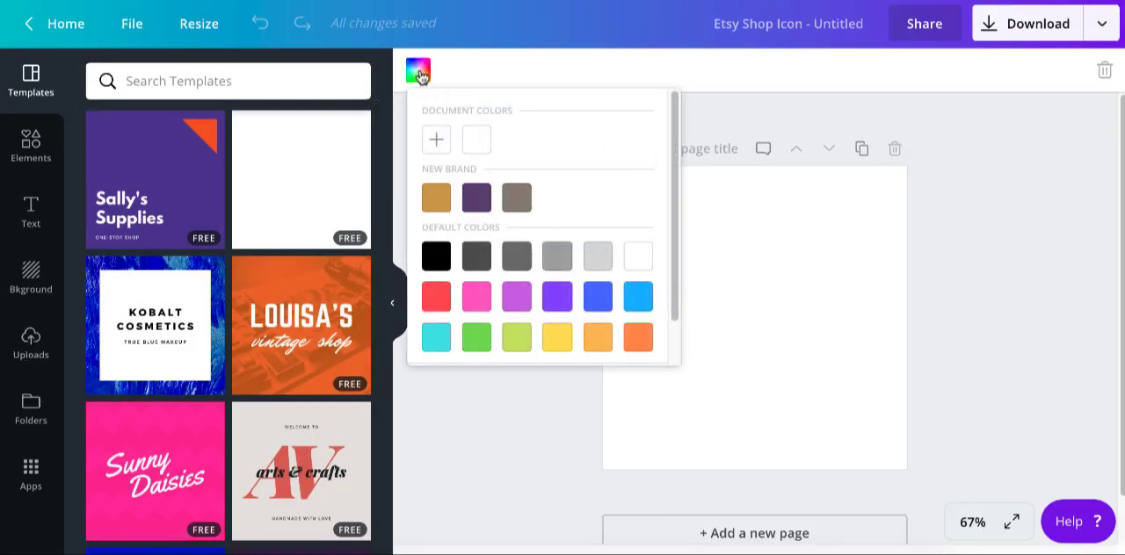
pyautogui.click(480, 205)
pyautogui.click(522, 389)
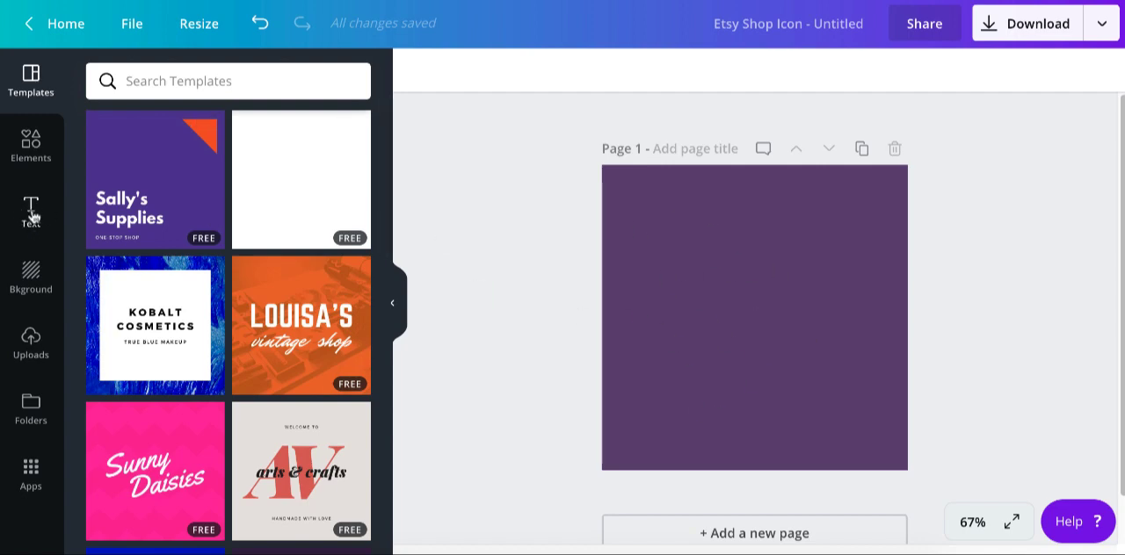
# - Find the Icon category among the graphic elements and show all of its graphics
pyautogui.click(34, 151)
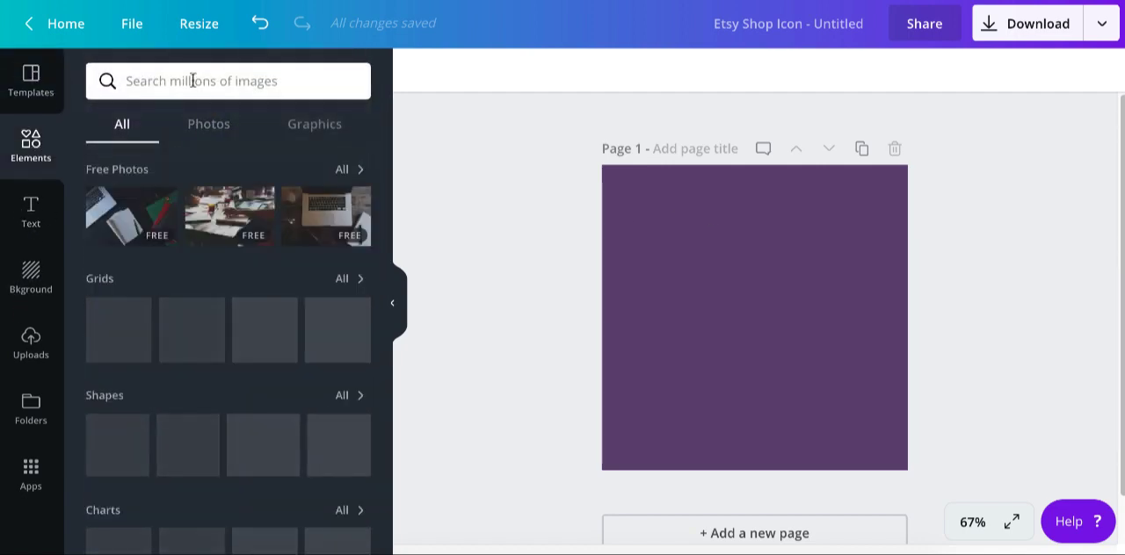
pyautogui.click(304, 132)
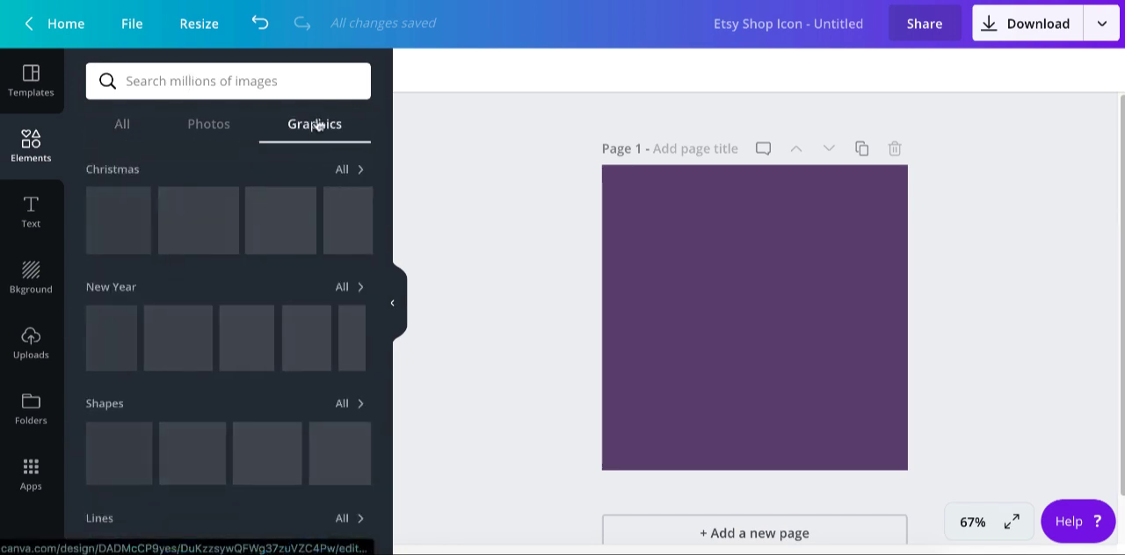
pyautogui.scroll(-3, 337, 299)
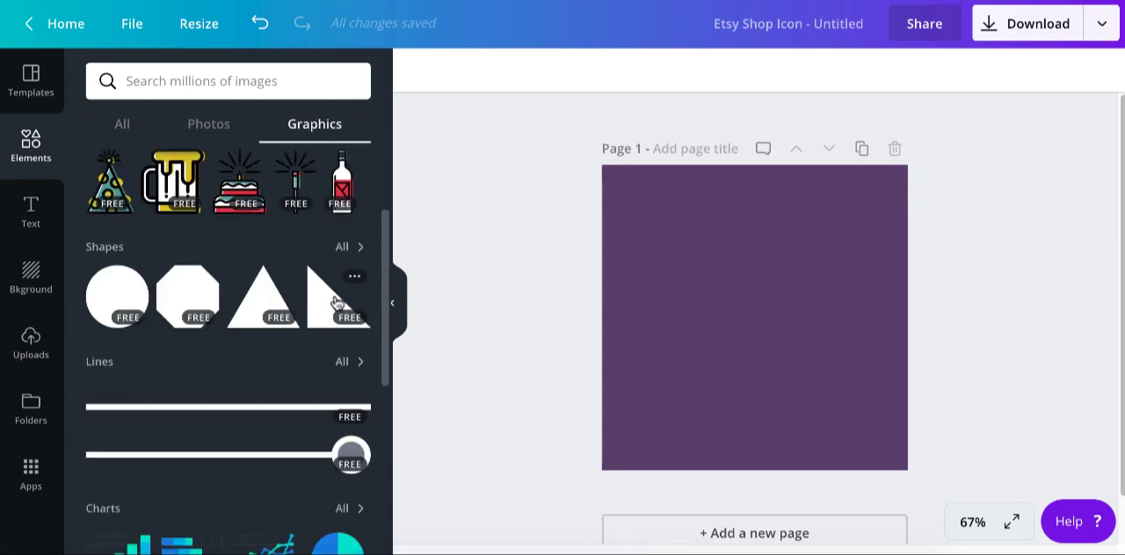
pyautogui.scroll(-4, 335, 301)
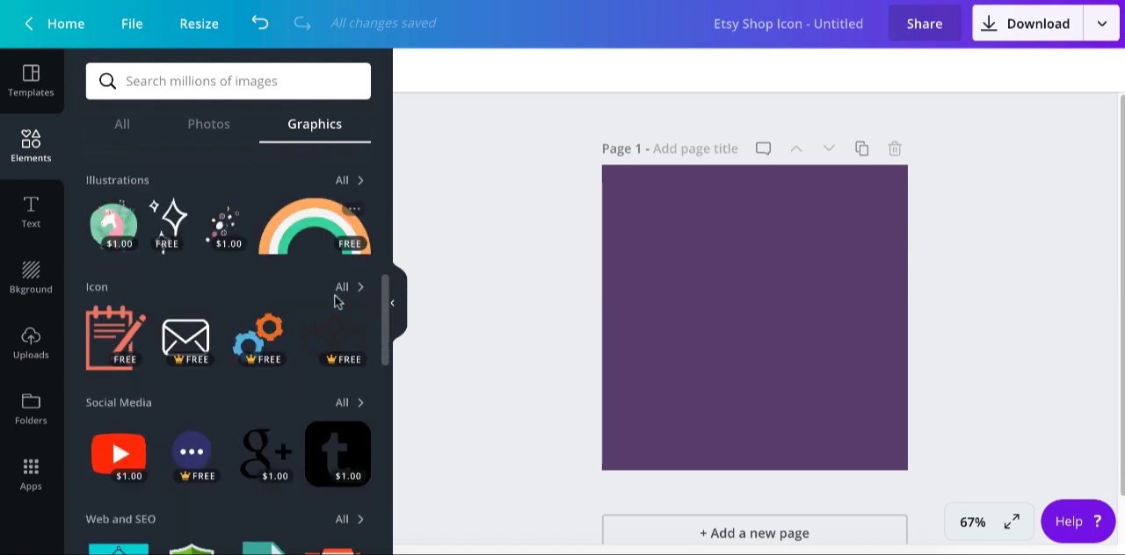
pyautogui.click(341, 290)
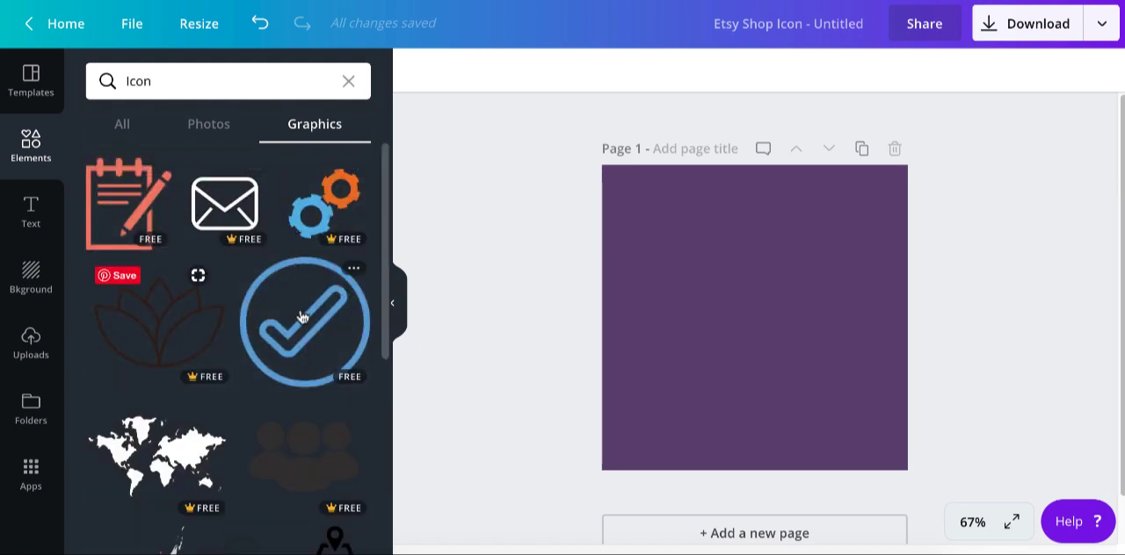
# - Add the graphic of three raised hands to the purple page and move it up slightly to centre it
pyautogui.scroll(-2, 302, 321)
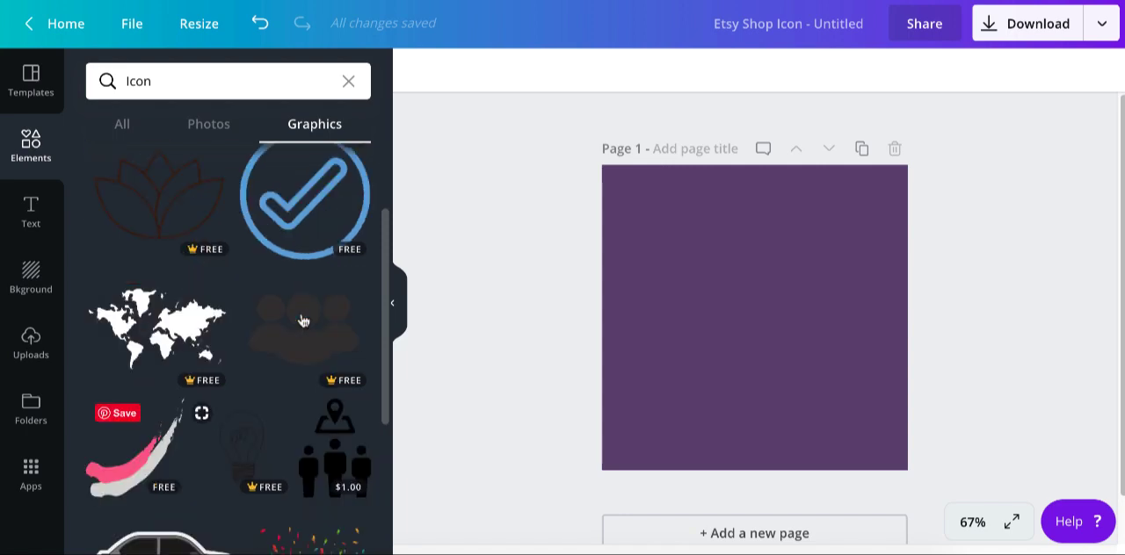
pyautogui.scroll(-2, 303, 321)
pyautogui.scroll(-2, 303, 321)
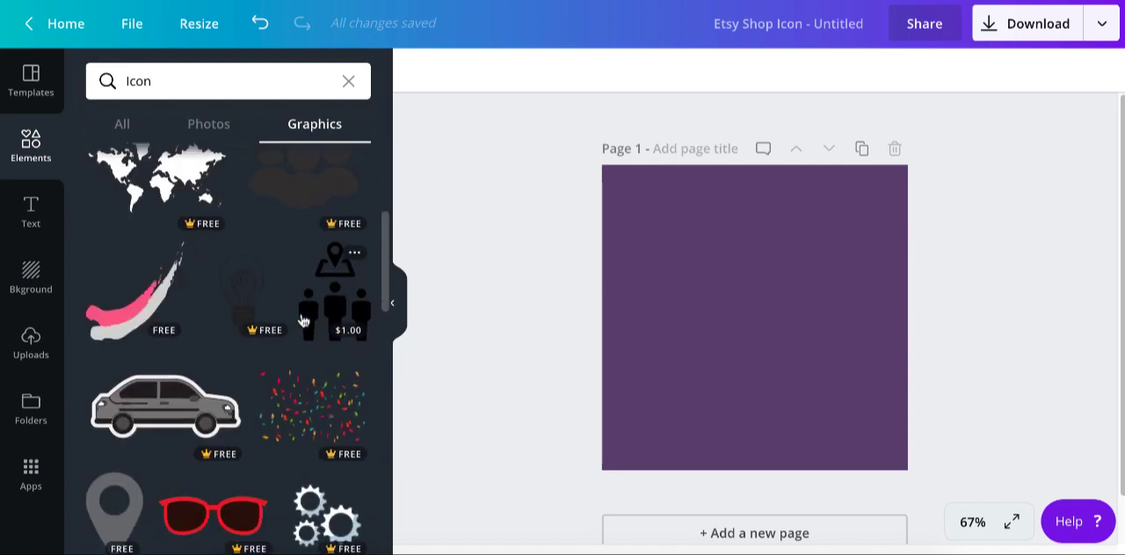
pyautogui.scroll(-2, 302, 321)
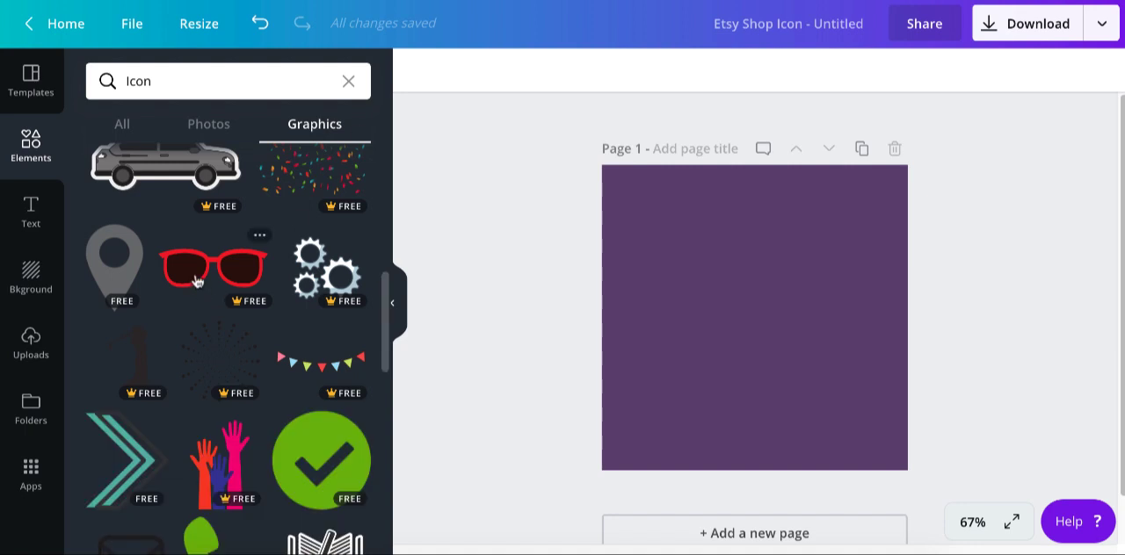
pyautogui.scroll(-3, 229, 275)
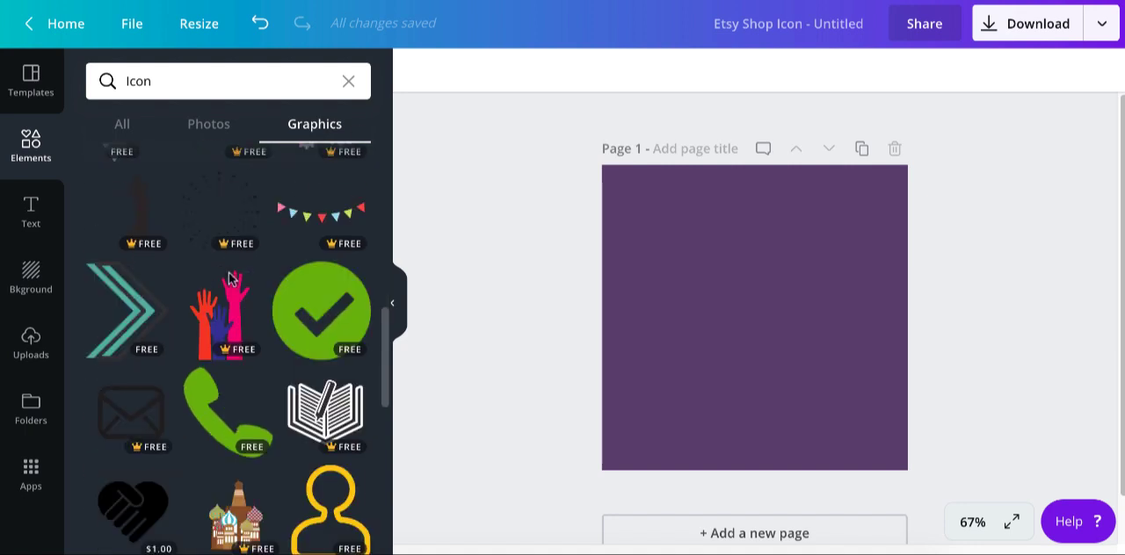
pyautogui.click(231, 311)
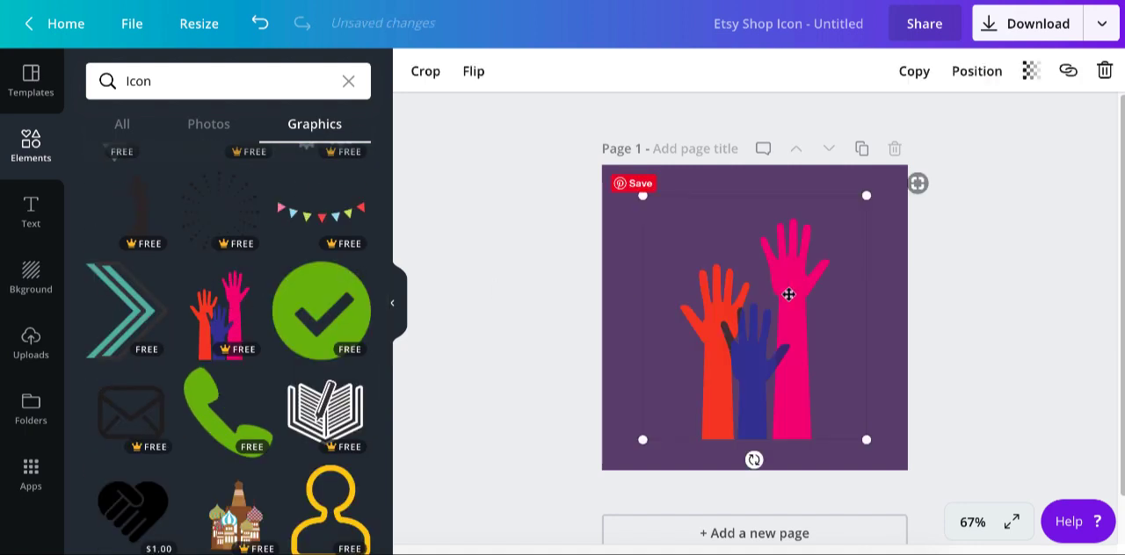
pyautogui.moveTo(774, 328); pyautogui.dragTo(772, 314)
# - Recolour the red hand in the brand taupe and the pink hand in the brand gold
pyautogui.click(534, 71)
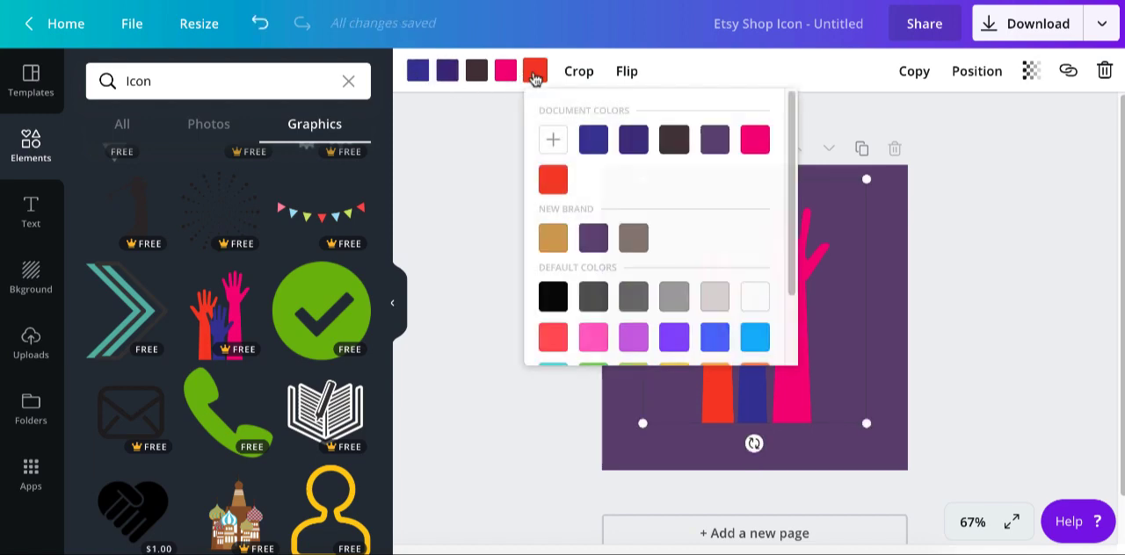
pyautogui.click(633, 238)
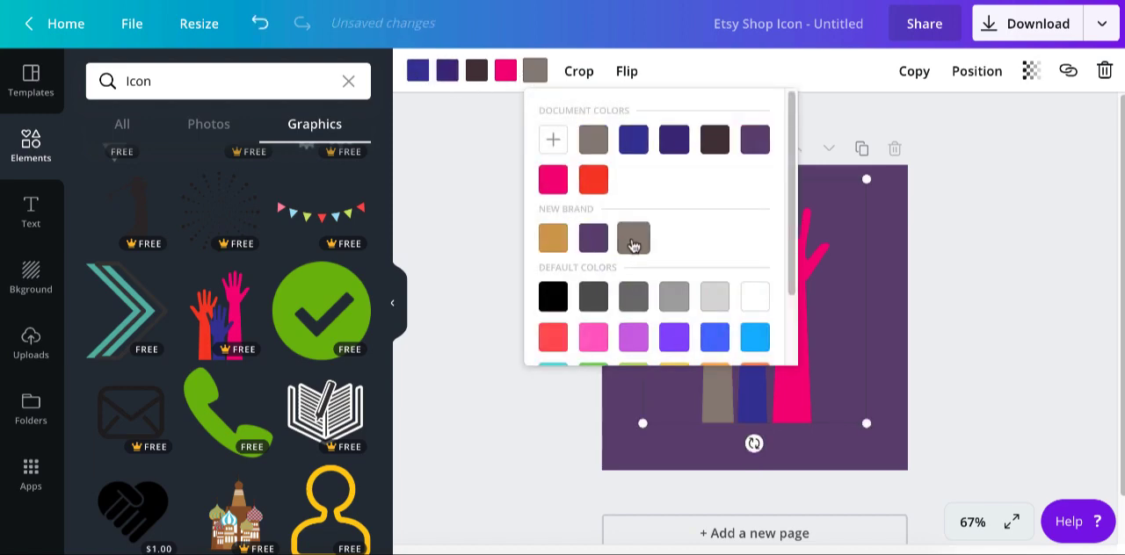
pyautogui.click(506, 74)
pyautogui.click(526, 239)
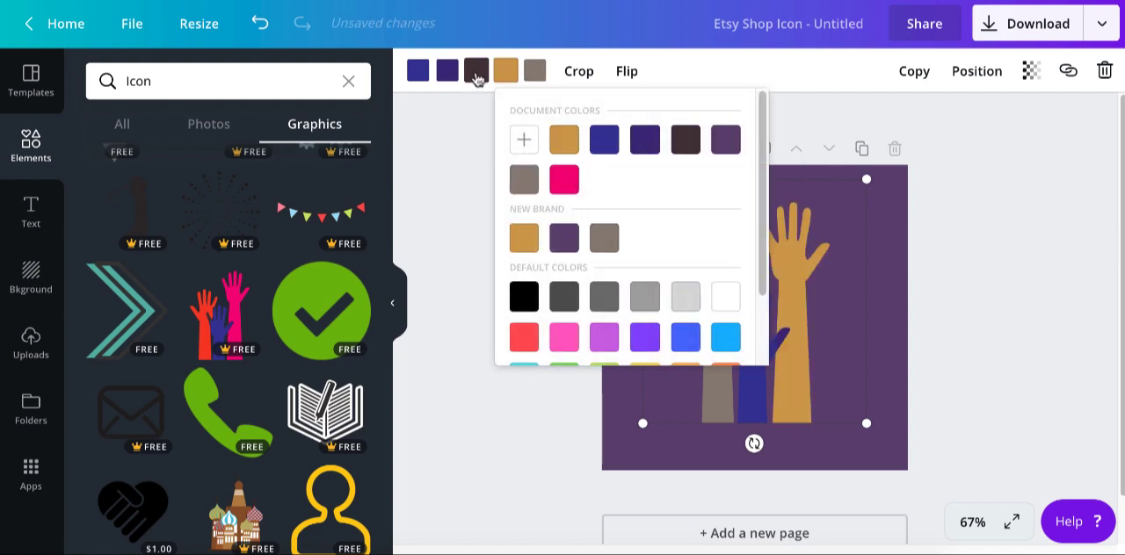
# - Recolour the middle blue hand white and its dark blue overlap black, trying the brand purple for the hand first
pyautogui.click(421, 76)
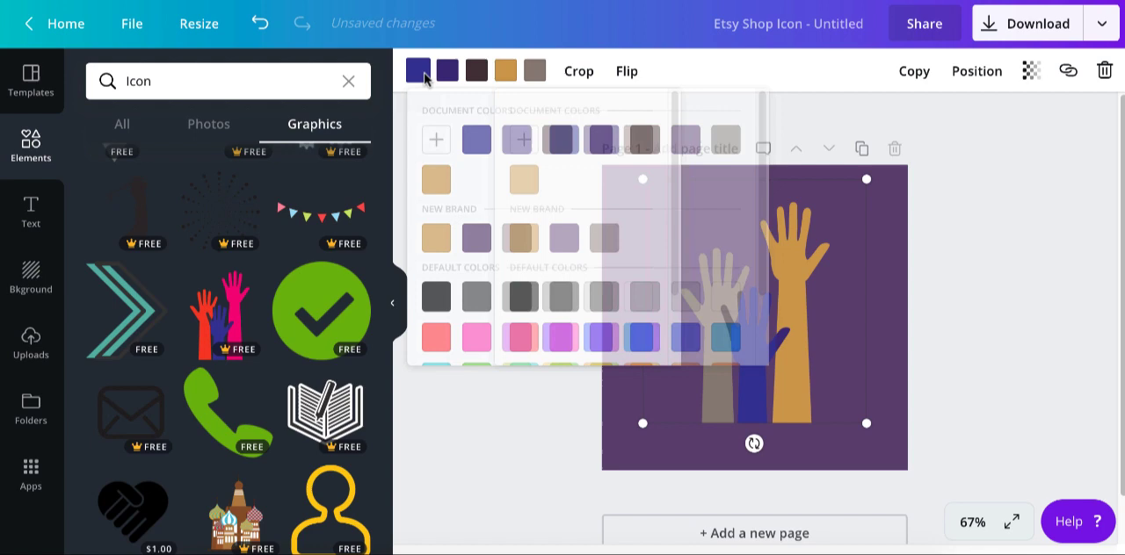
pyautogui.click(479, 241)
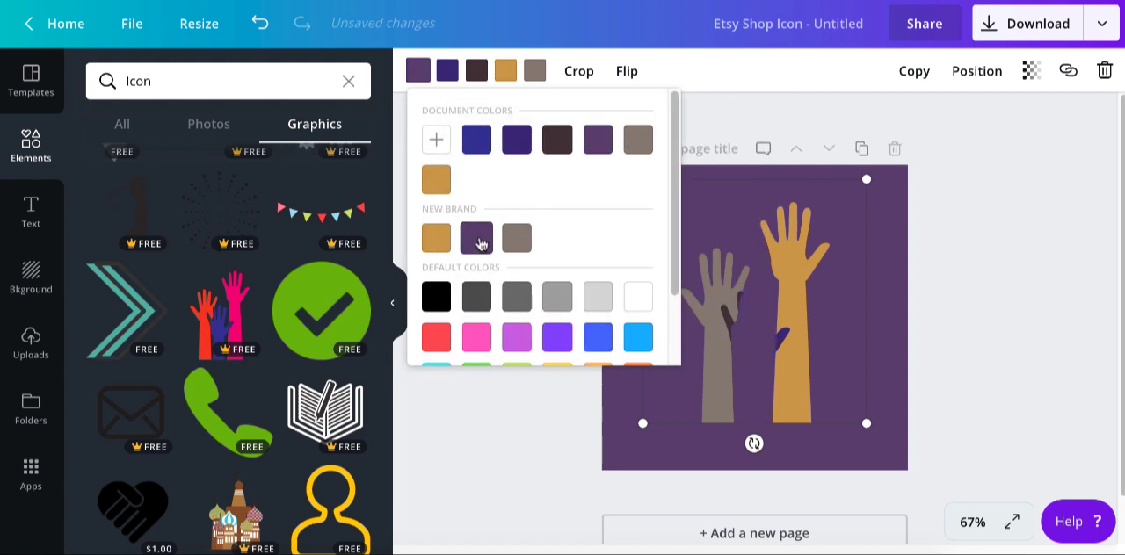
pyautogui.click(448, 74)
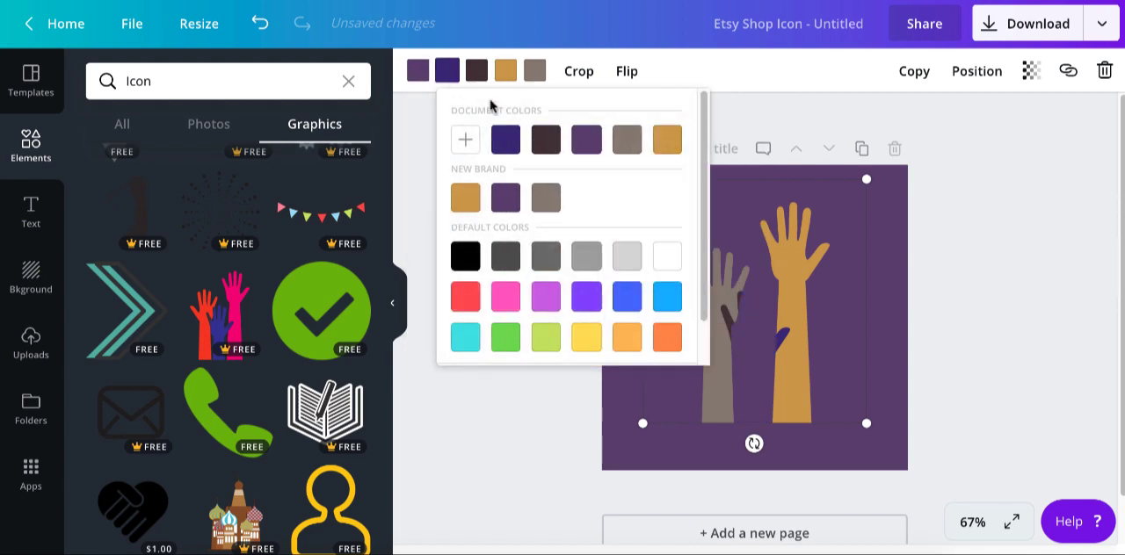
pyautogui.click(464, 262)
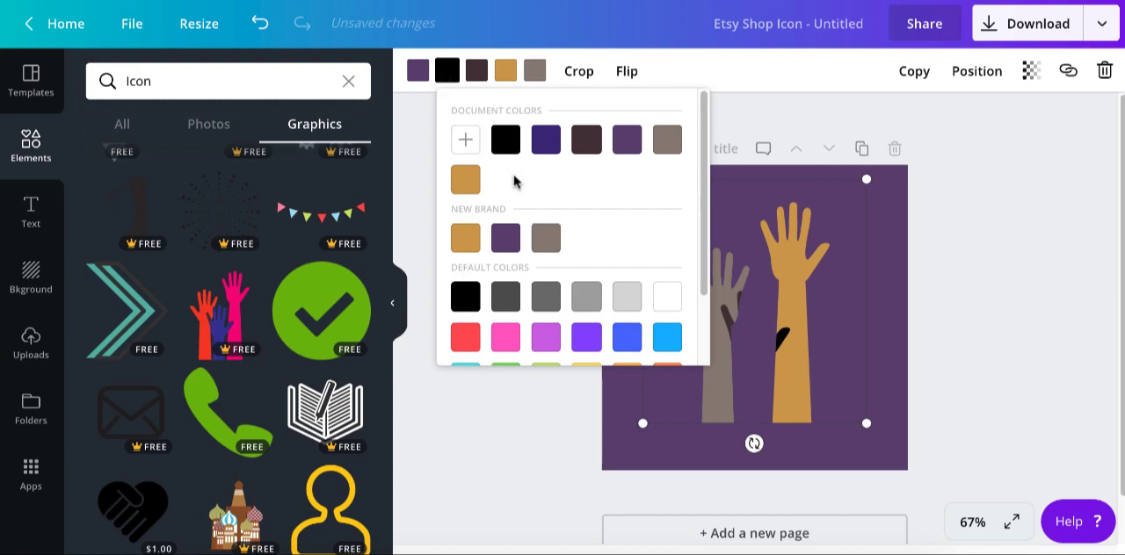
pyautogui.click(418, 74)
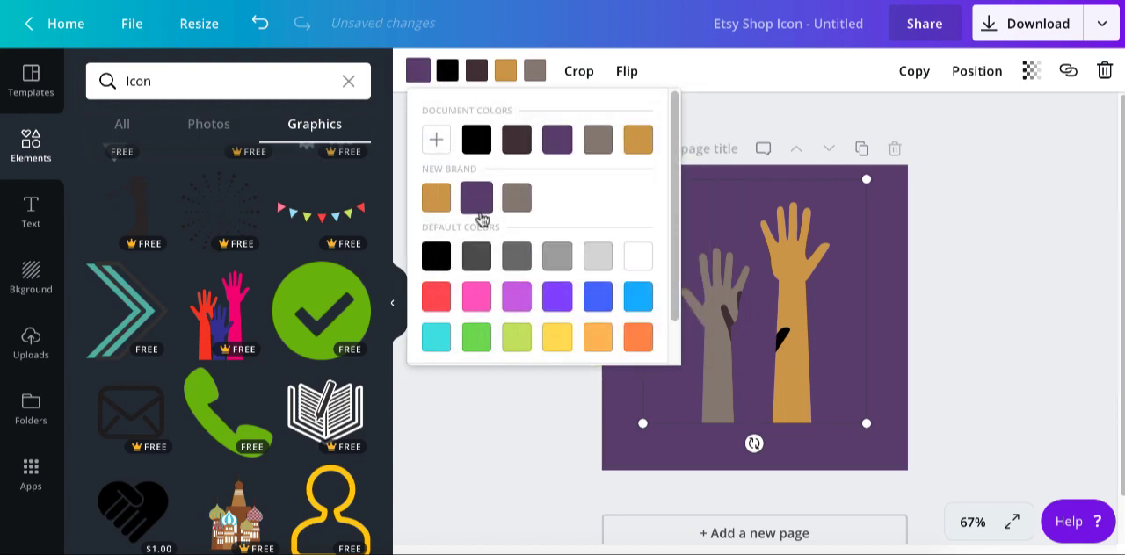
pyautogui.click(636, 255)
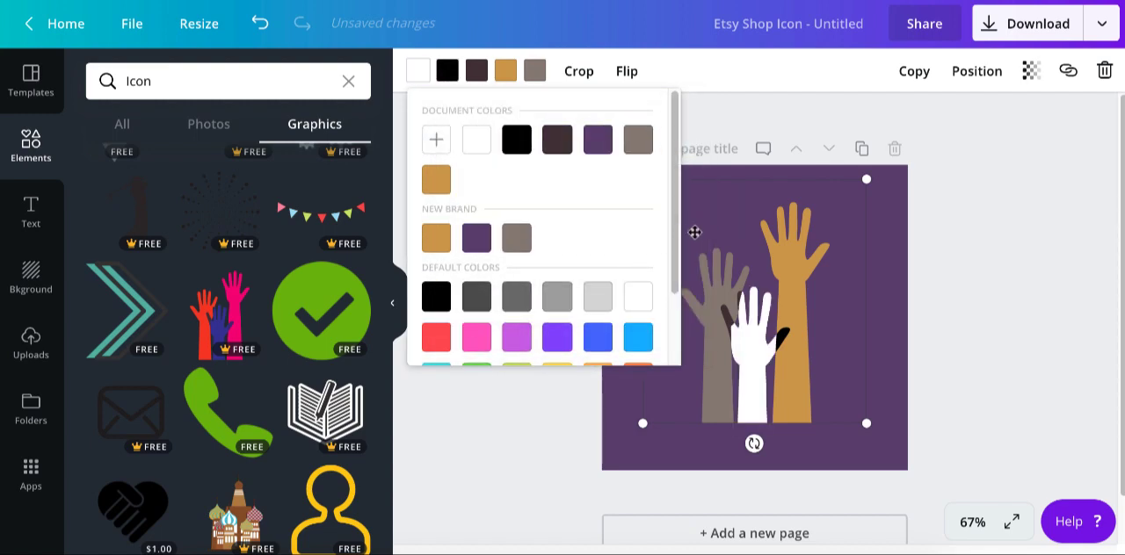
pyautogui.click(962, 209)
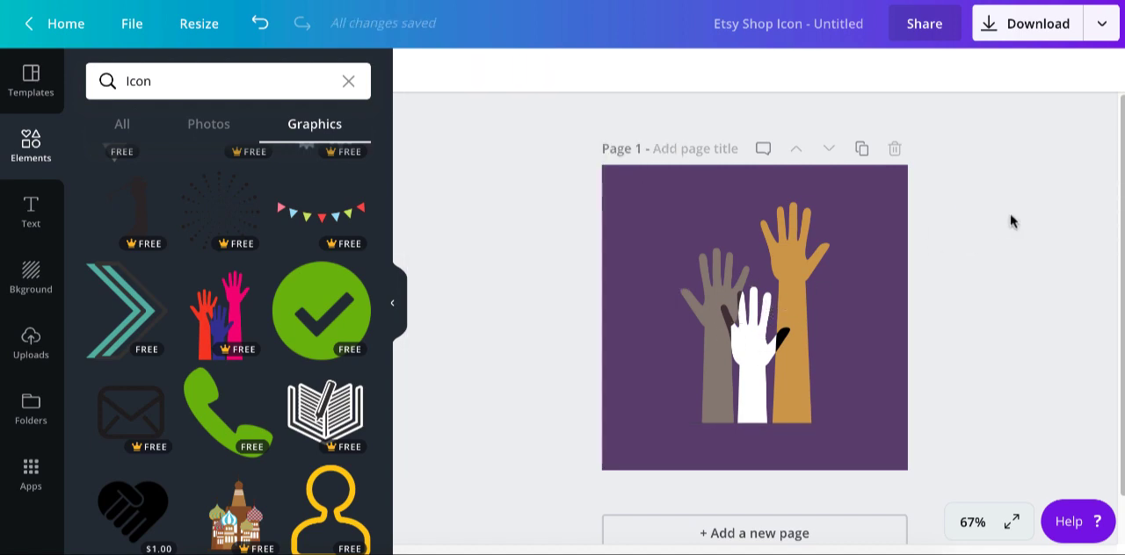
pyautogui.scroll(-1, 961, 186)
pyautogui.scroll(1, 961, 187)
pyautogui.scroll(-1, 961, 187)
pyautogui.scroll(1, 962, 186)
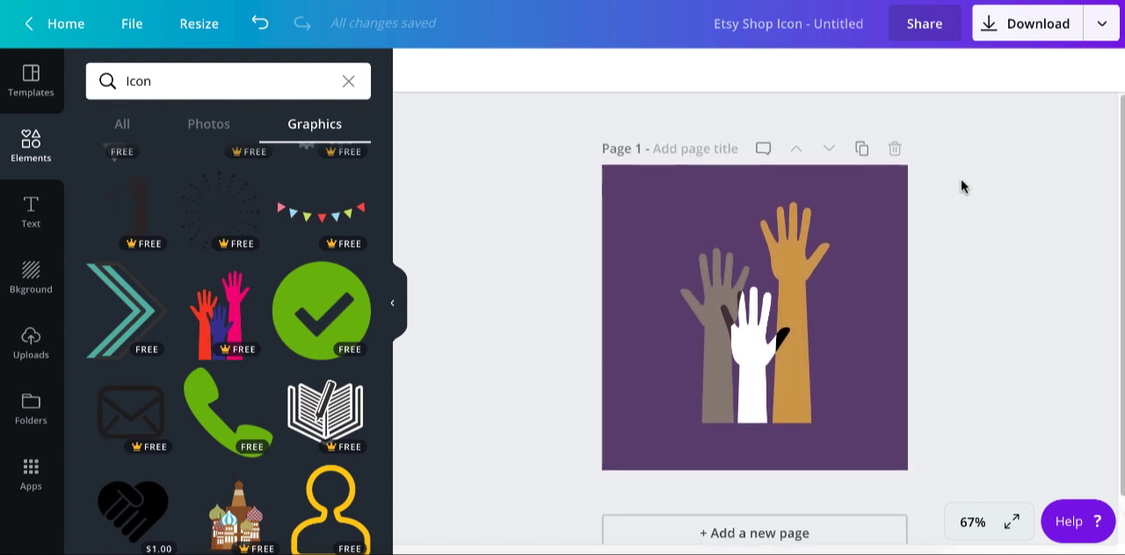
# - Duplicate the raised hands page and delete the hands graphic from the copy
pyautogui.click(862, 148)
pyautogui.click(802, 255)
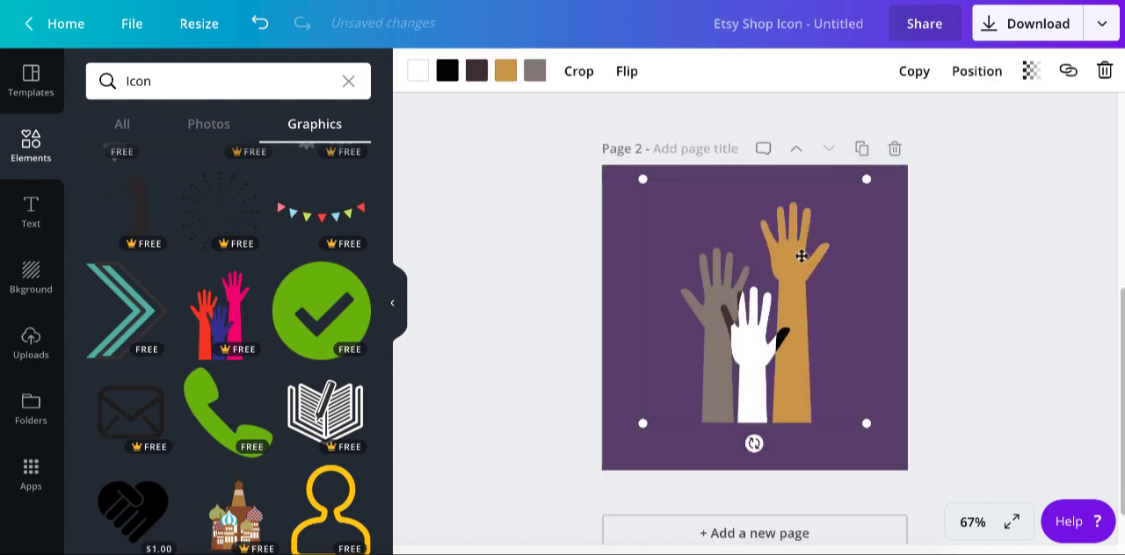
pyautogui.press('Delete')
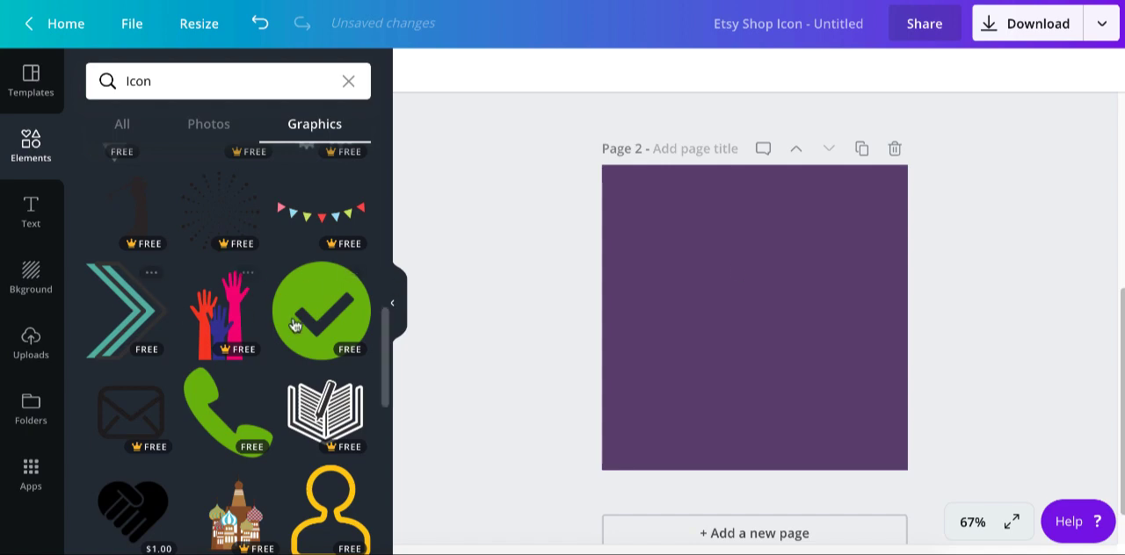
# - Add the green circle check mark graphic to page 2 and recolour it in the brand gold
pyautogui.click(321, 310)
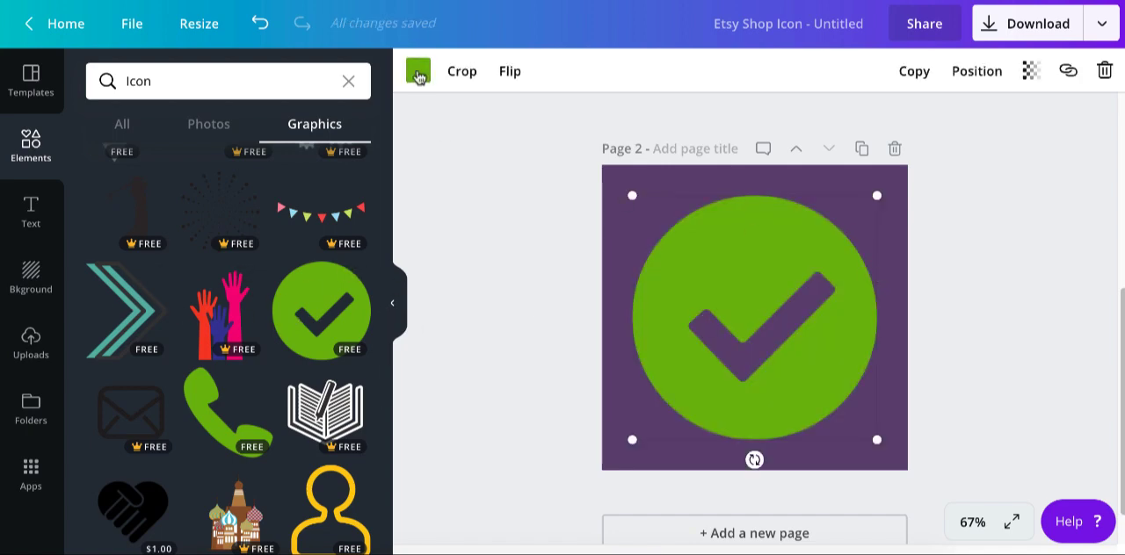
pyautogui.click(417, 71)
pyautogui.click(434, 238)
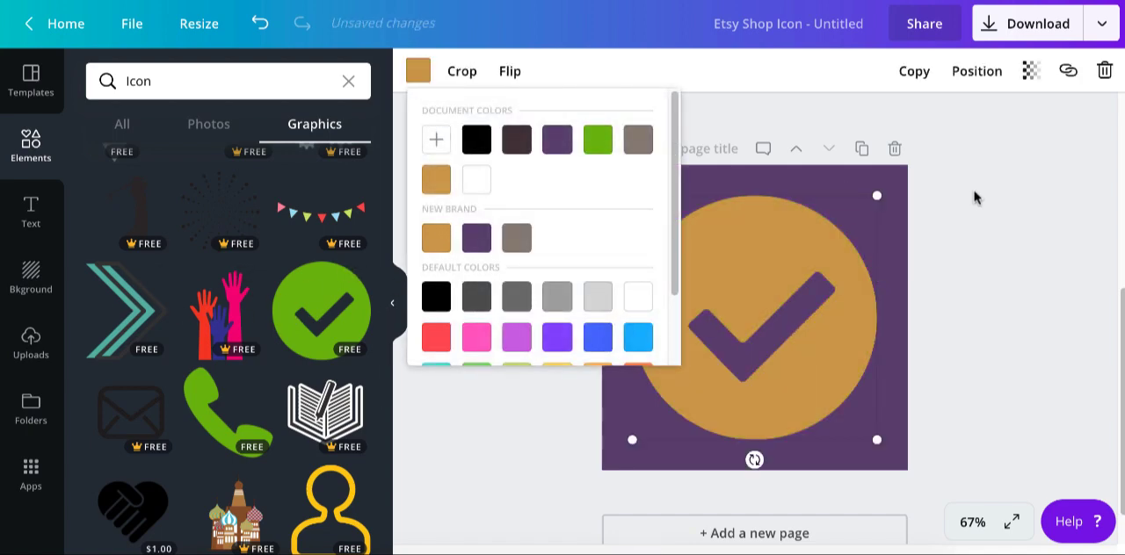
pyautogui.click(967, 198)
# - Resize the gold check mark circle until it nearly fills page 2 and centre it on the page
pyautogui.moveTo(877, 199); pyautogui.dragTo(864, 210)
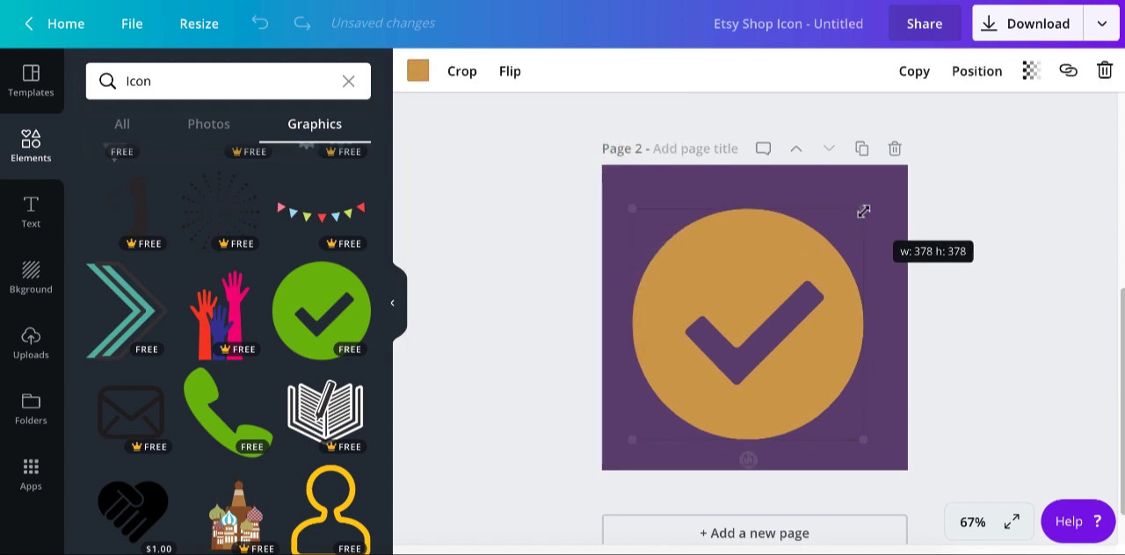
pyautogui.moveTo(776, 281); pyautogui.dragTo(783, 274)
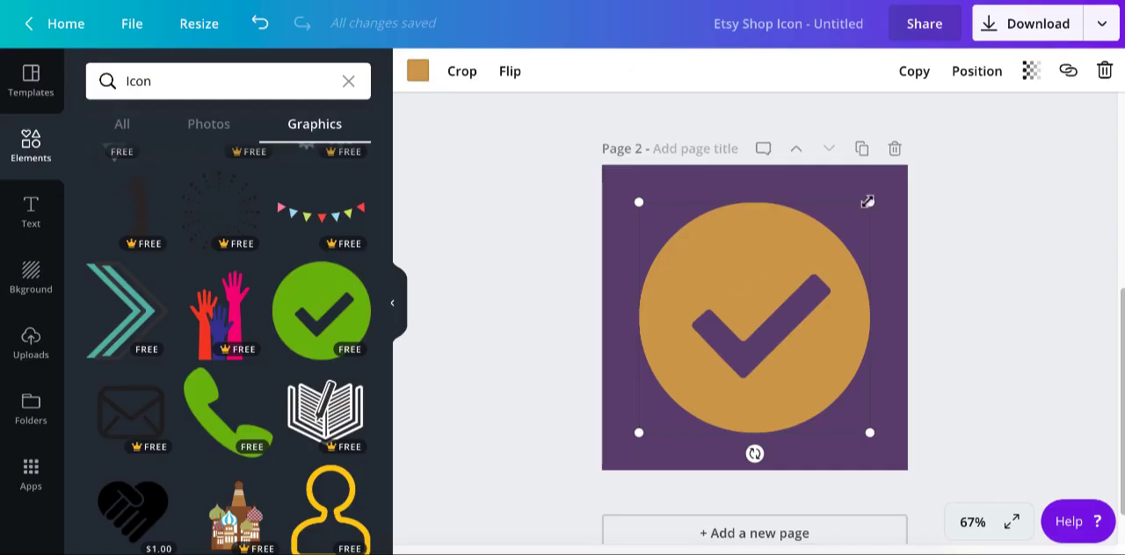
pyautogui.moveTo(868, 203); pyautogui.dragTo(926, 146)
pyautogui.moveTo(828, 277); pyautogui.dragTo(795, 303)
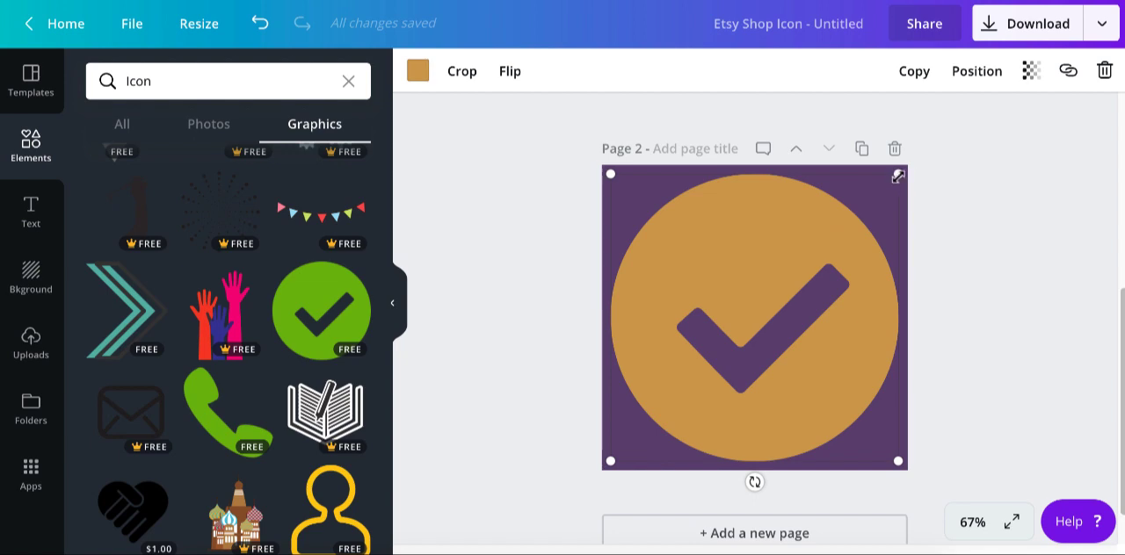
# - Shrink the gold check mark circle to leave a purple margin around it and centre it on page 2
pyautogui.moveTo(897, 173); pyautogui.dragTo(827, 244)
pyautogui.moveTo(736, 322); pyautogui.dragTo(770, 290)
pyautogui.click(1011, 281)
# - Duplicate page 2 and delete the check mark circle from the copy
pyautogui.click(861, 148)
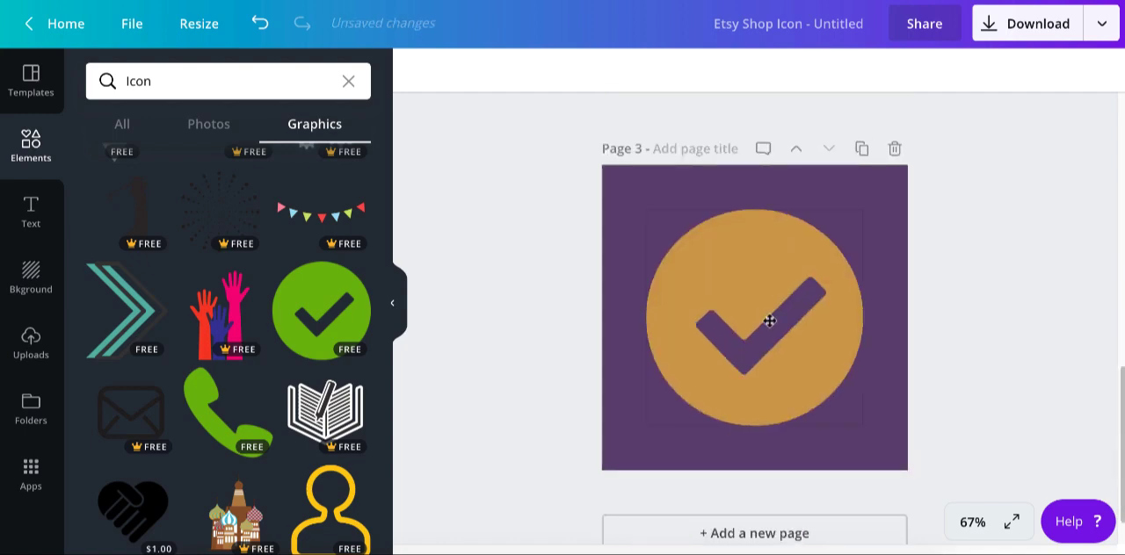
pyautogui.click(769, 321)
pyautogui.press('Delete')
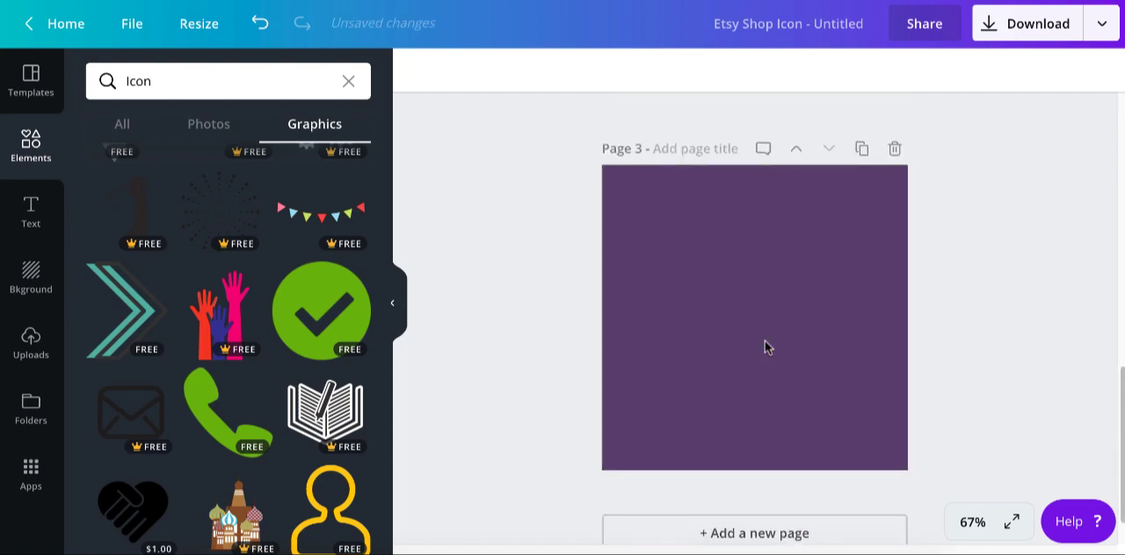
# - Add the green outlined check mark graphic to page 3 and recolour it in the brand gold
pyautogui.scroll(-4, 283, 344)
pyautogui.click(283, 343)
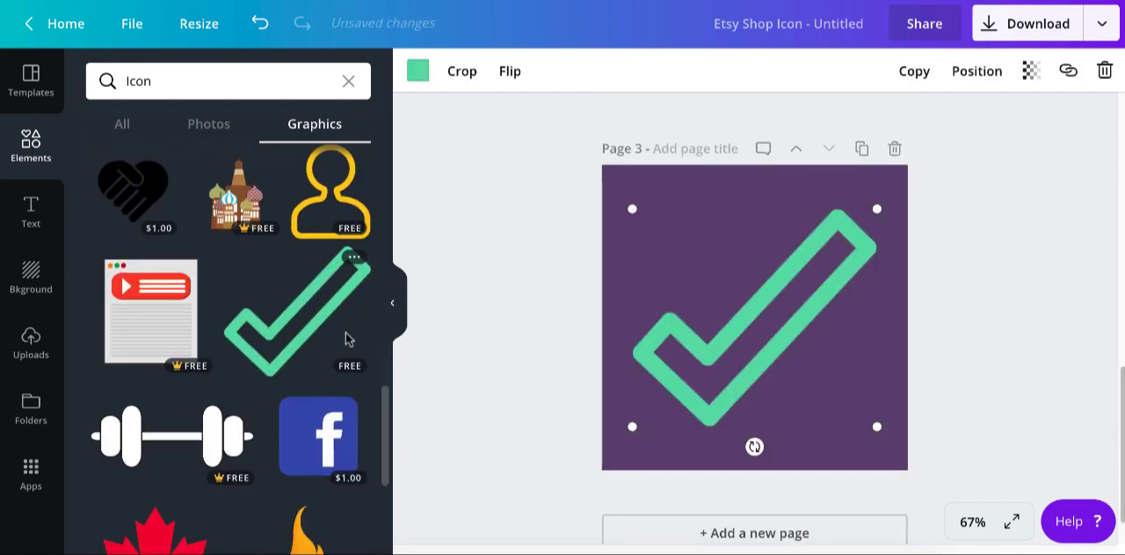
pyautogui.click(418, 70)
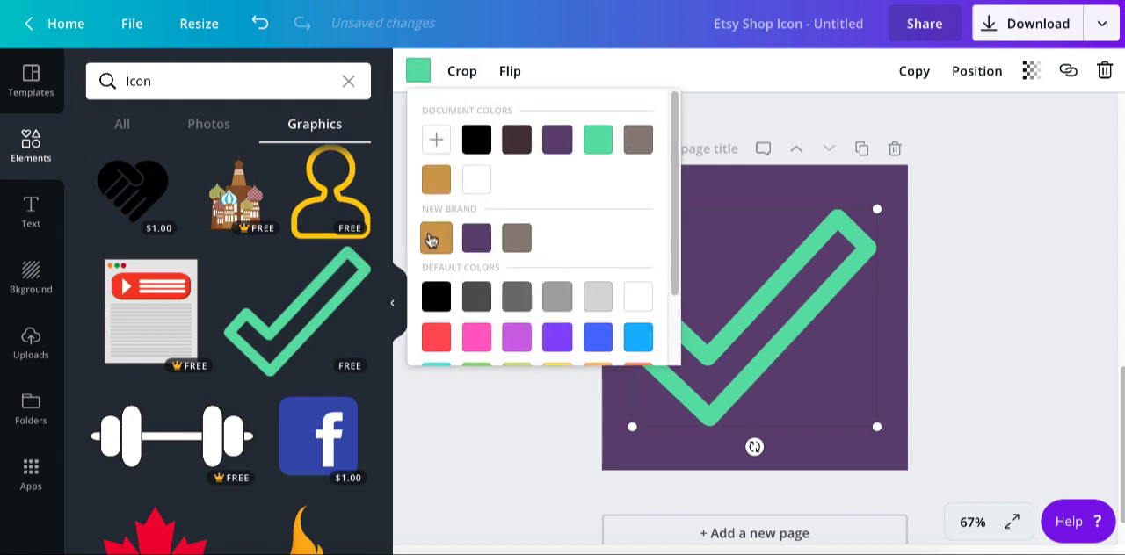
pyautogui.click(436, 238)
pyautogui.click(914, 228)
# - Shrink the gold outlined check mark slightly and centre it on page 3
pyautogui.click(873, 213)
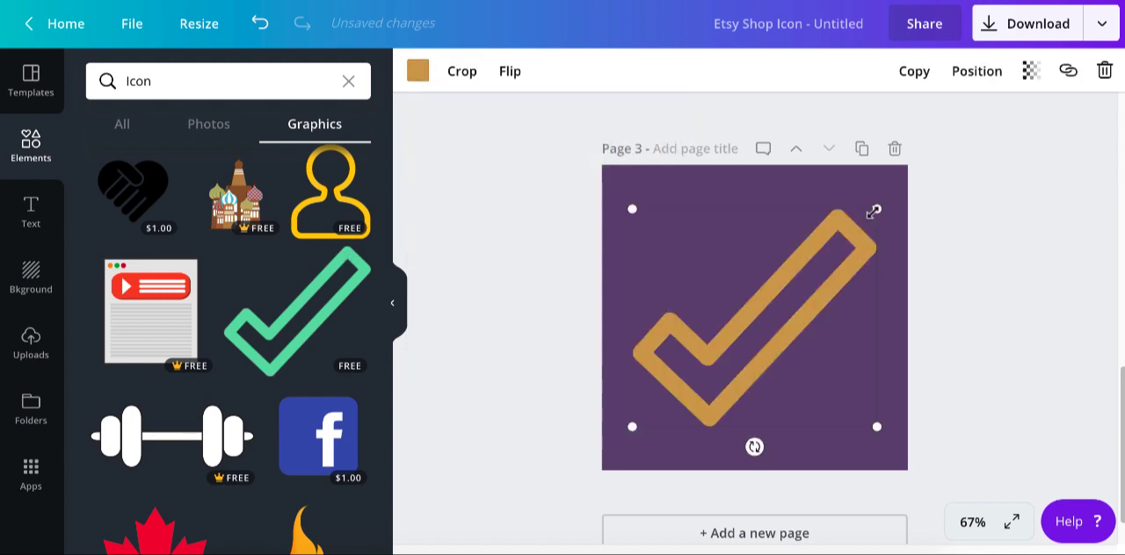
pyautogui.moveTo(872, 212); pyautogui.dragTo(858, 227)
pyautogui.moveTo(787, 282); pyautogui.dragTo(795, 274)
# - Duplicate page 3 and delete the outlined check mark from the copy
pyautogui.click(862, 148)
pyautogui.click(799, 276)
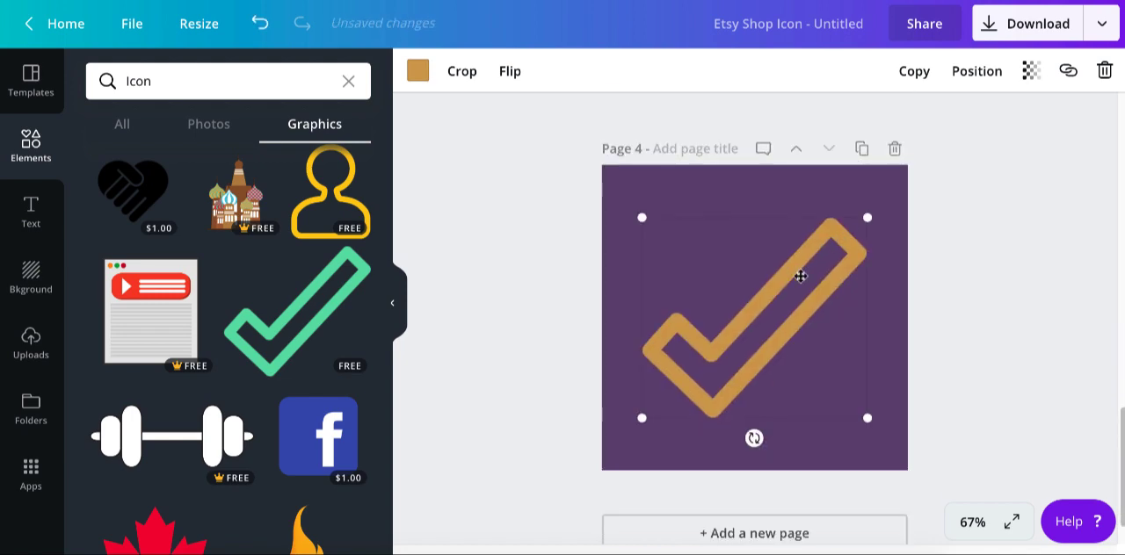
pyautogui.press('Delete')
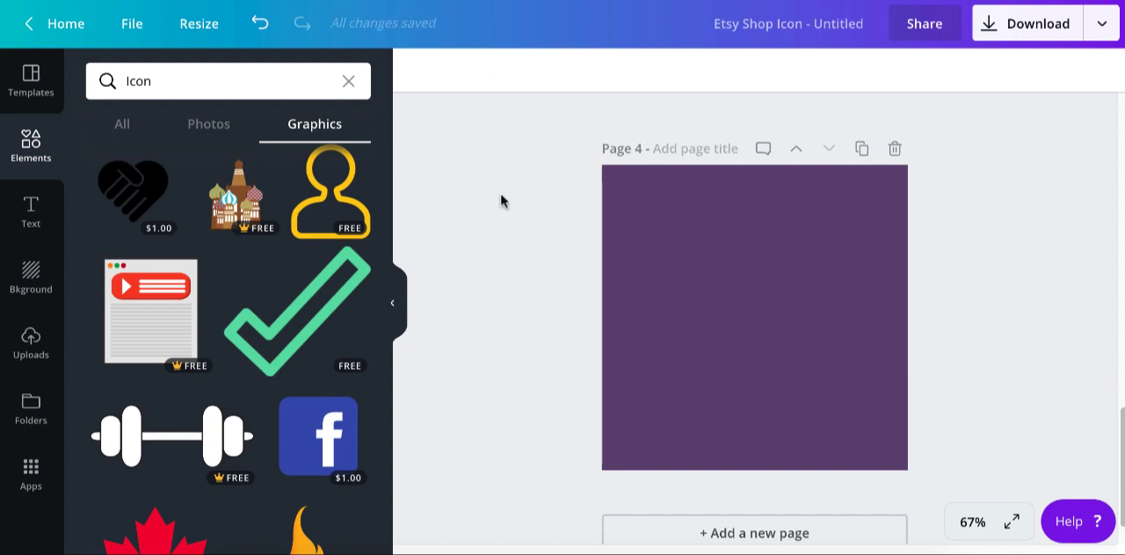
# - Return to the design overview and move the newest Untitled Design to the trash
pyautogui.click(61, 34)
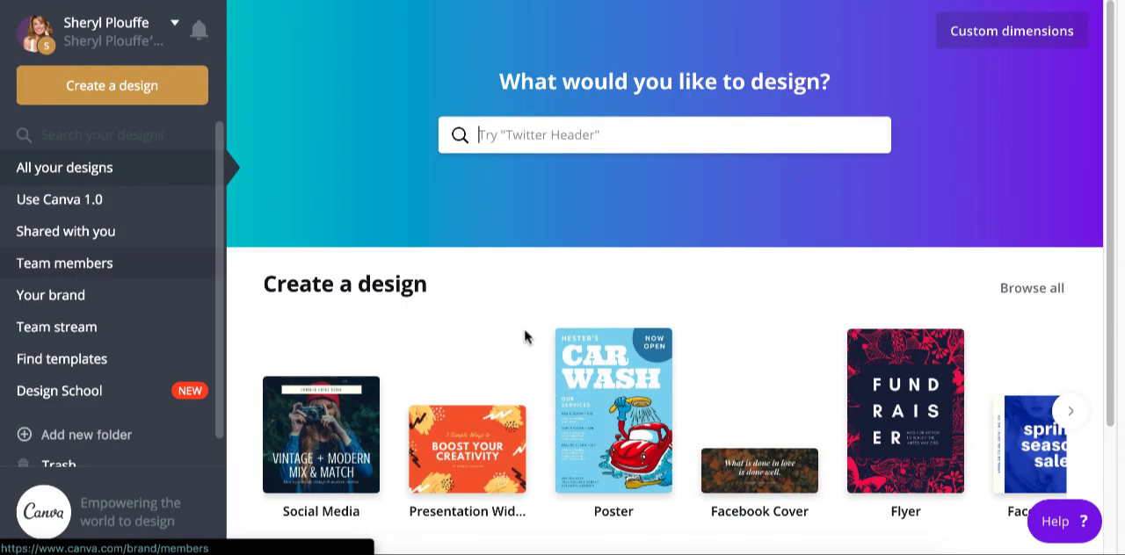
pyautogui.scroll(-4, 727, 312)
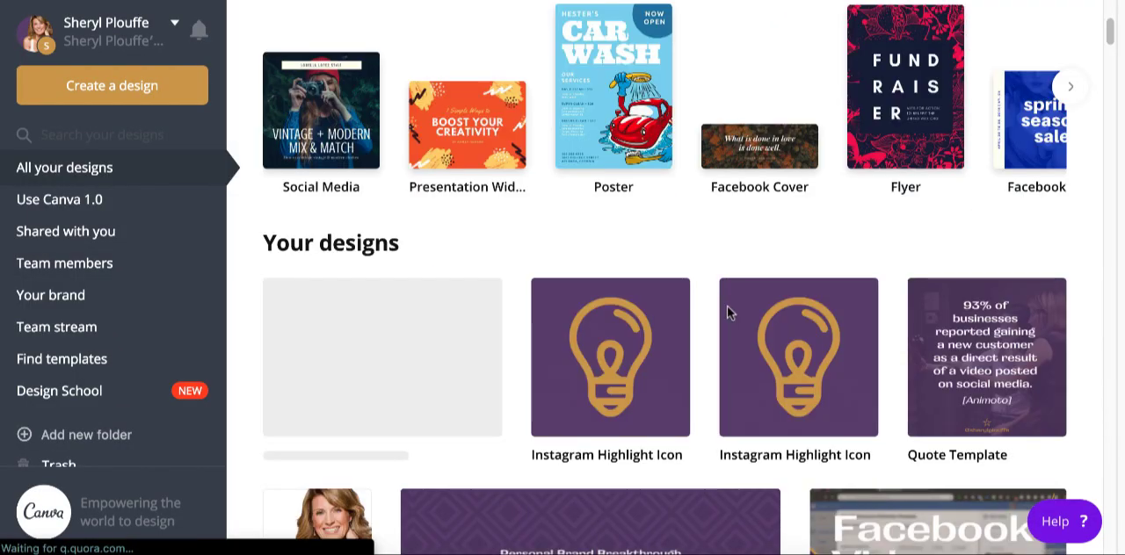
pyautogui.scroll(-1, 515, 346)
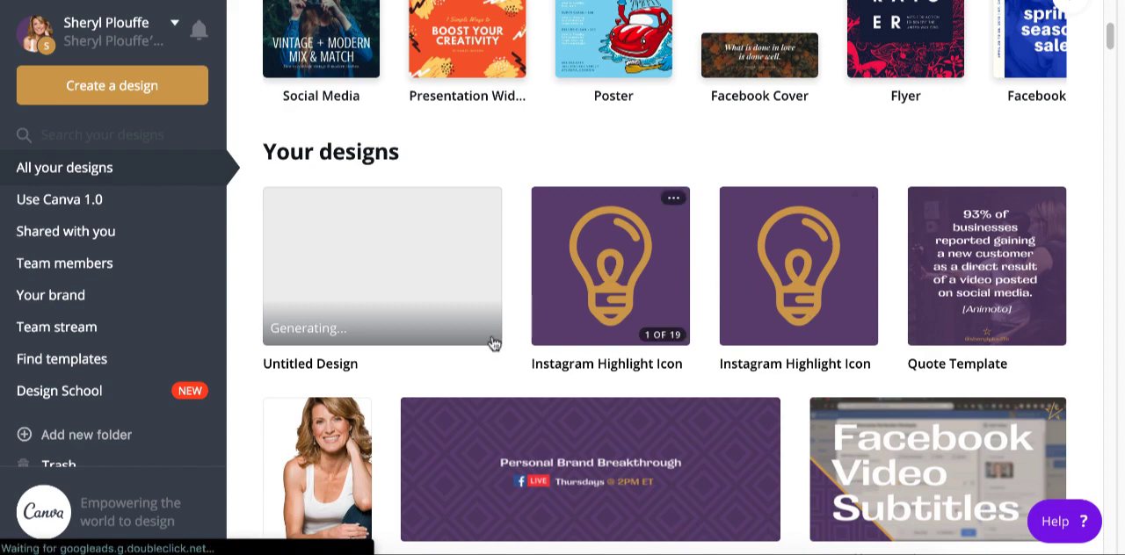
pyautogui.click(485, 198)
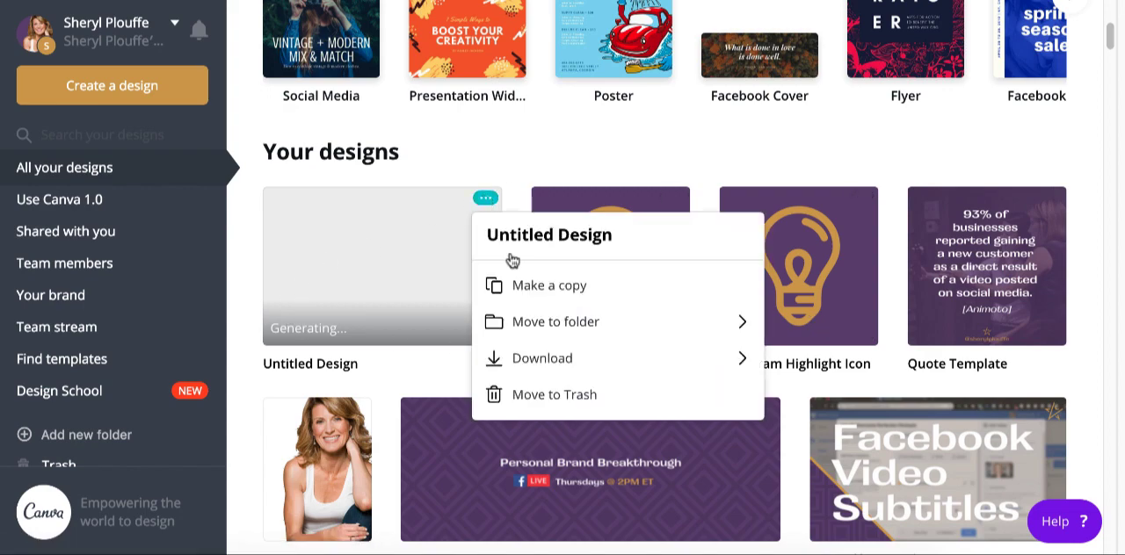
pyautogui.click(550, 395)
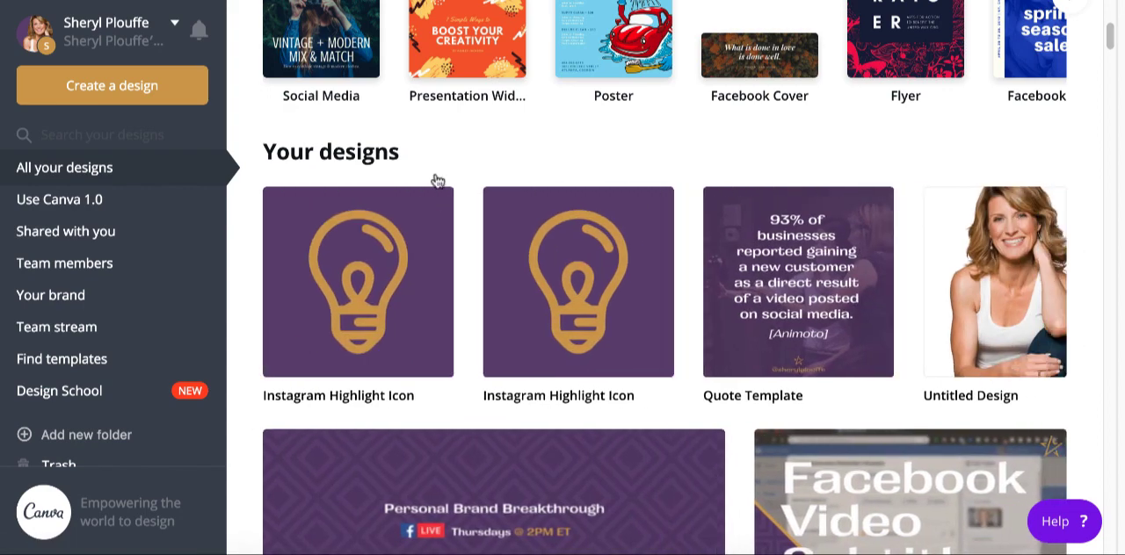
# - Open the first Instagram Highlight Icon design and look through its icon pages
pyautogui.click(379, 258)
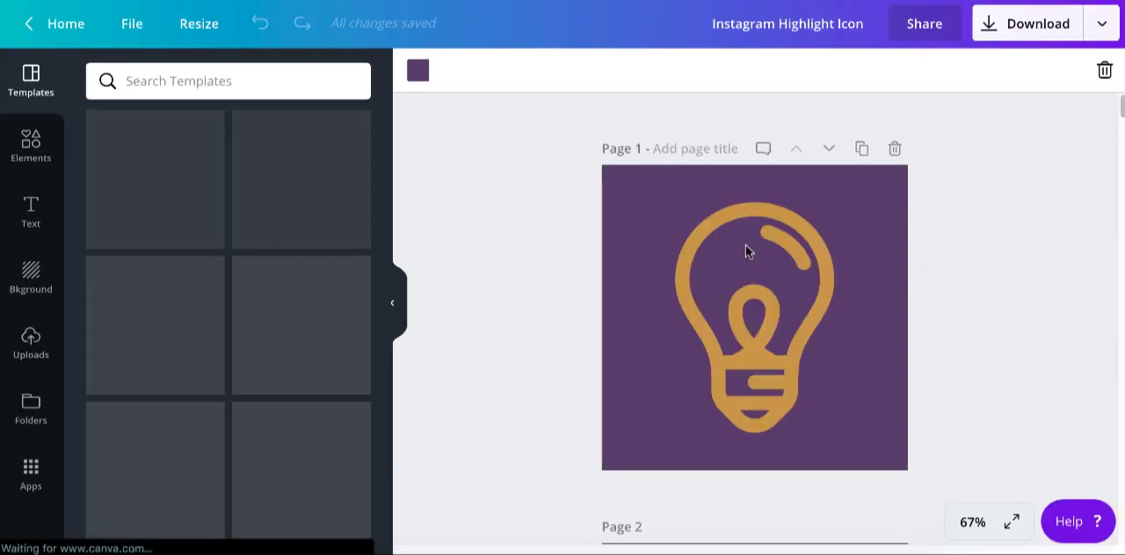
pyautogui.scroll(-12, 921, 252)
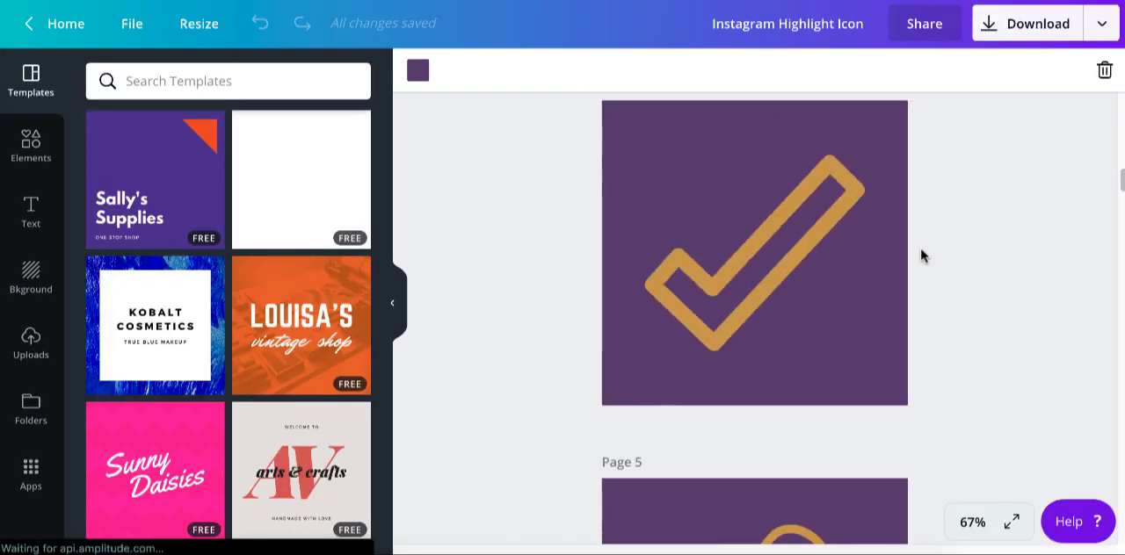
pyautogui.scroll(-20, 921, 255)
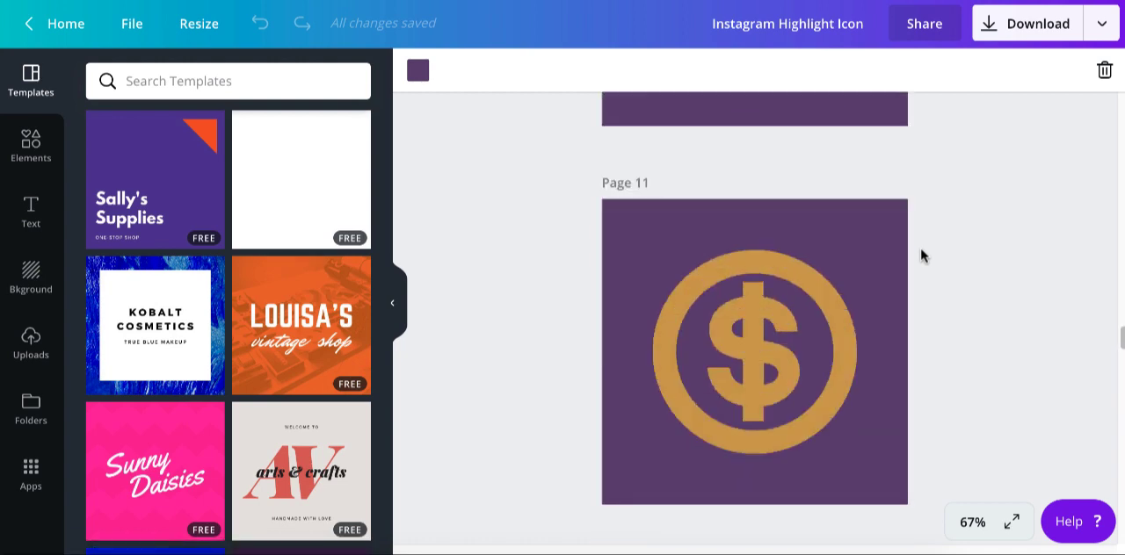
pyautogui.scroll(20, 921, 255)
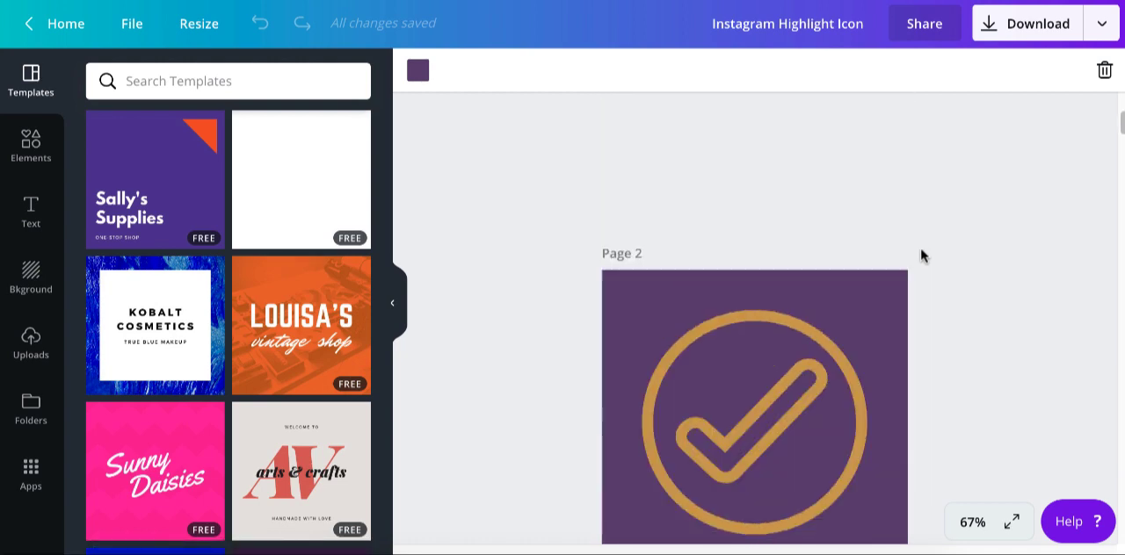
pyautogui.scroll(3, 921, 255)
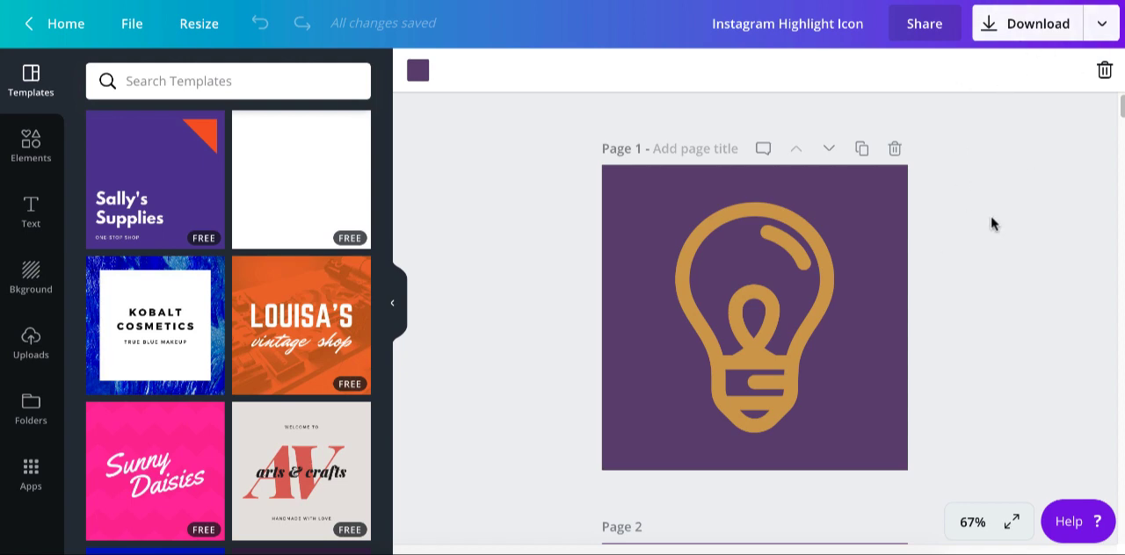
# - Download all 19 pages of the Instagram Highlight Icon design as PNG files
pyautogui.click(1040, 32)
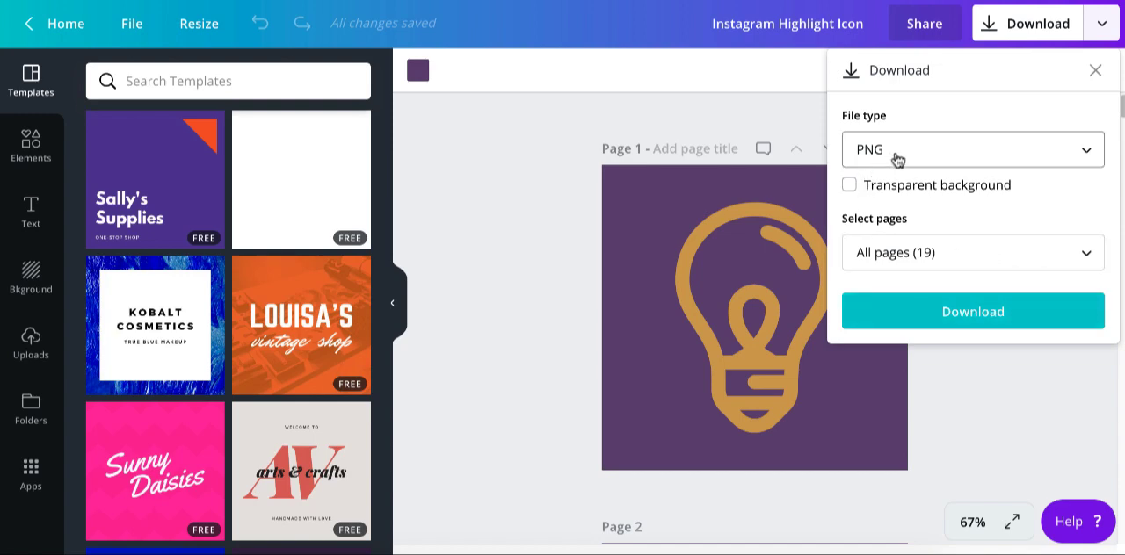
pyautogui.click(1000, 261)
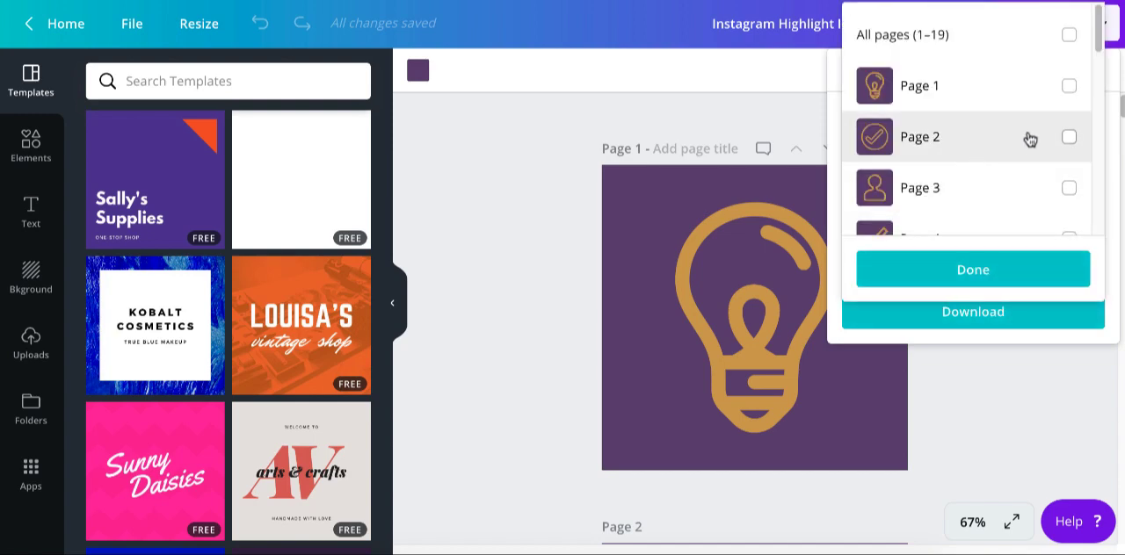
pyautogui.click(1061, 37)
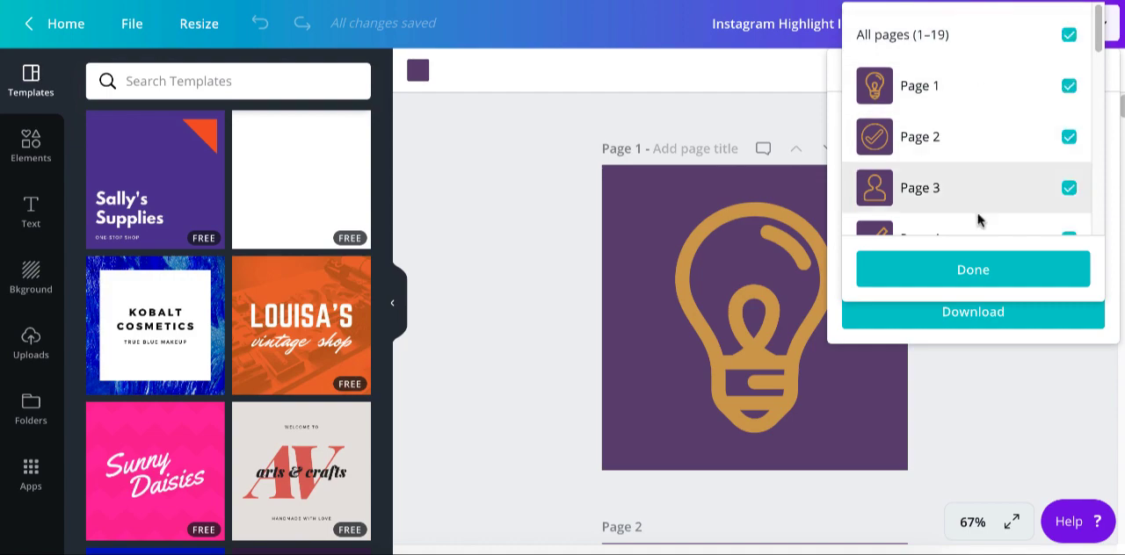
pyautogui.click(986, 275)
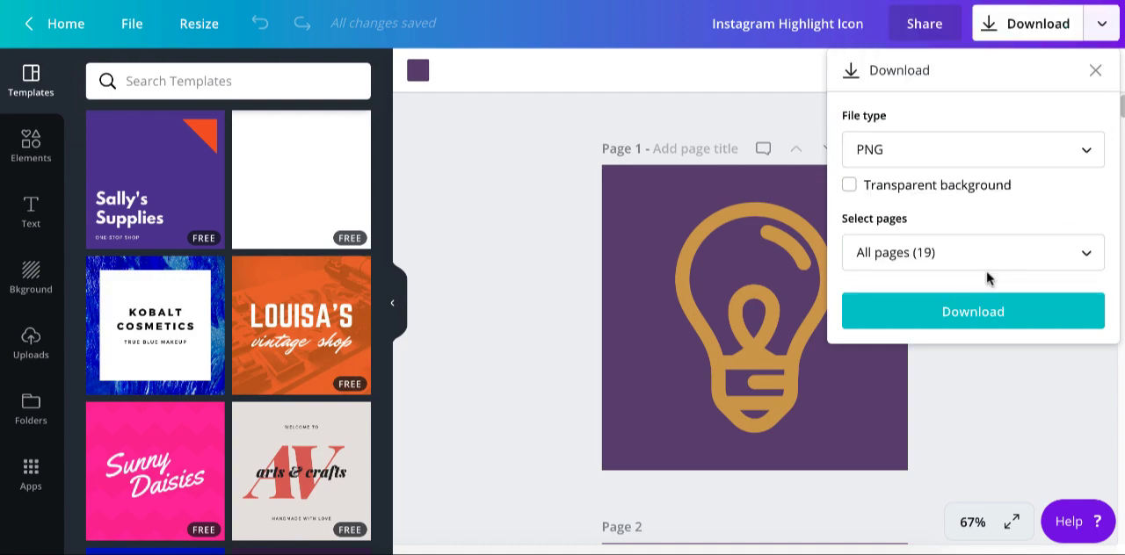
pyautogui.click(988, 321)
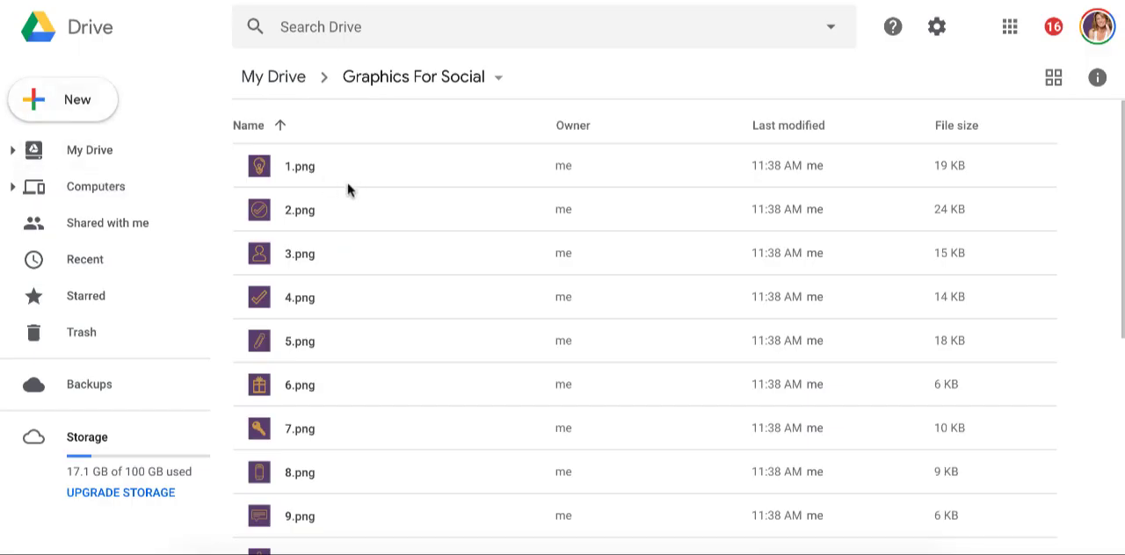
# - Switch to Google Drive and examine the icon PNG files and the options of the Graphics For Social folder
pyautogui.scroll(-1, 362, 251)
pyautogui.scroll(-5, 364, 258)
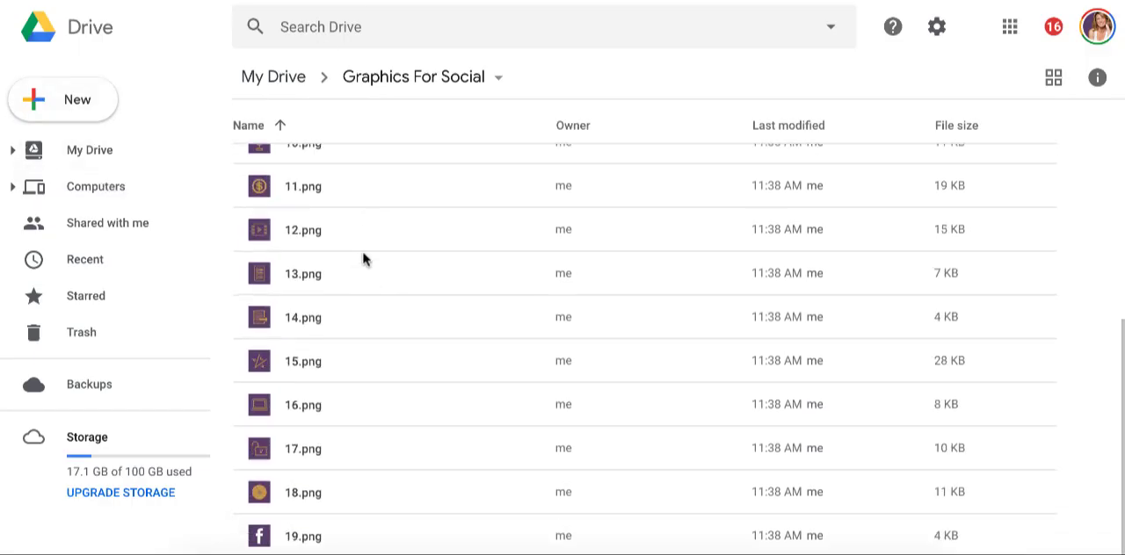
pyautogui.scroll(6, 364, 259)
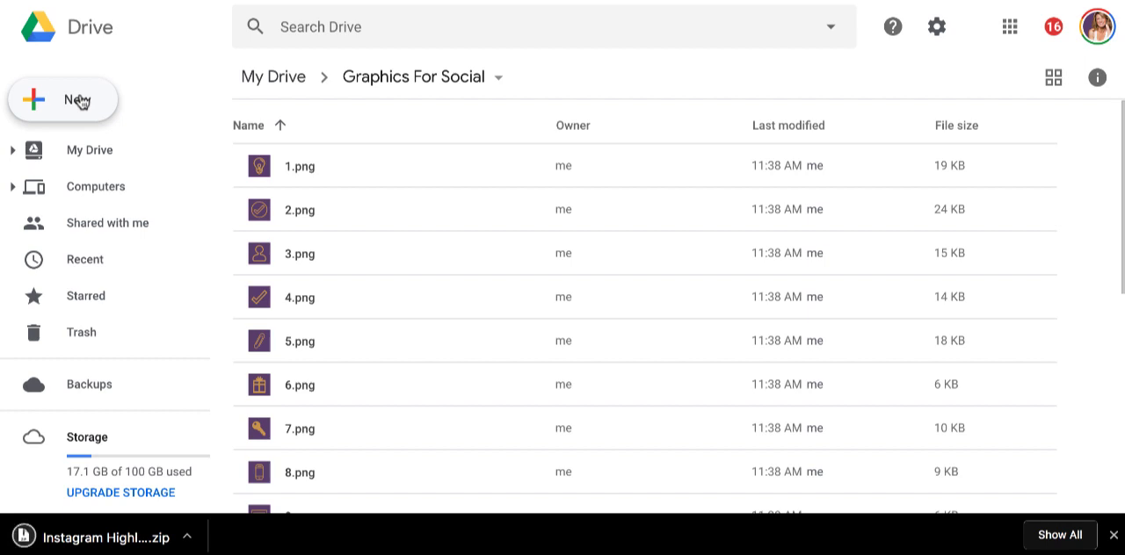
pyautogui.click(435, 81)
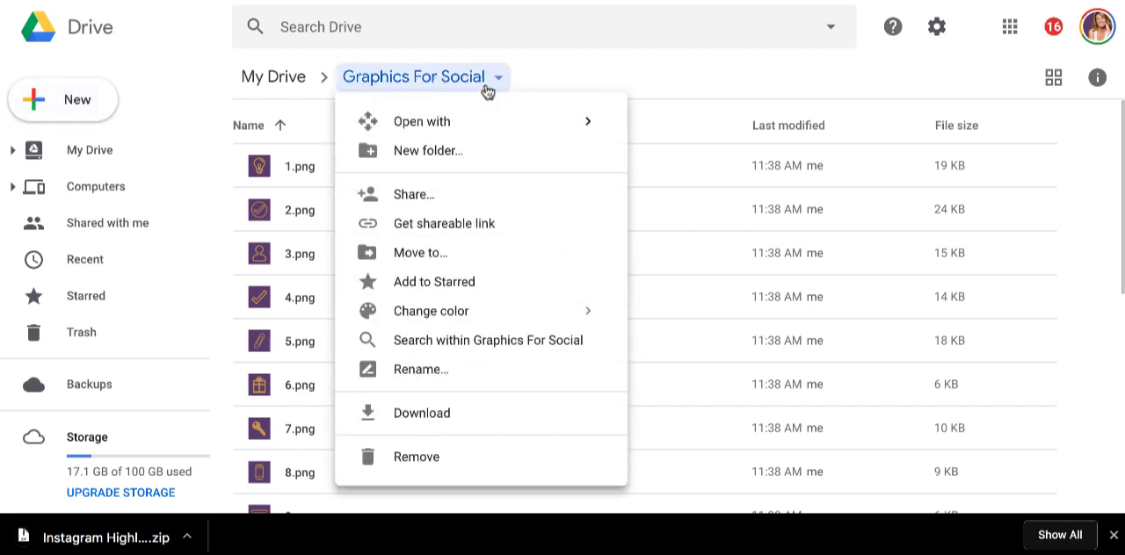
pyautogui.click(545, 76)
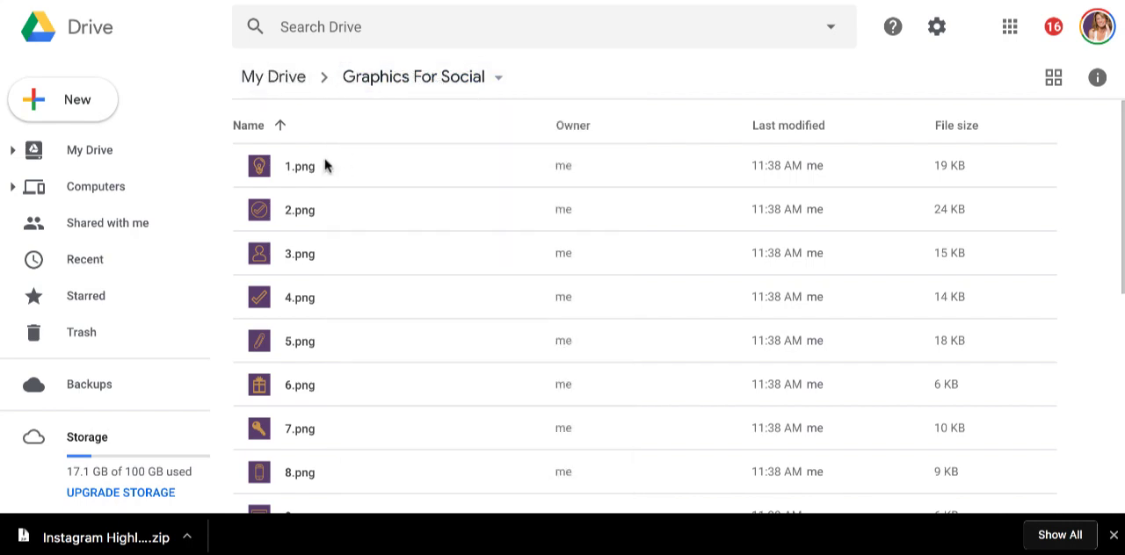
pyautogui.click(79, 101)
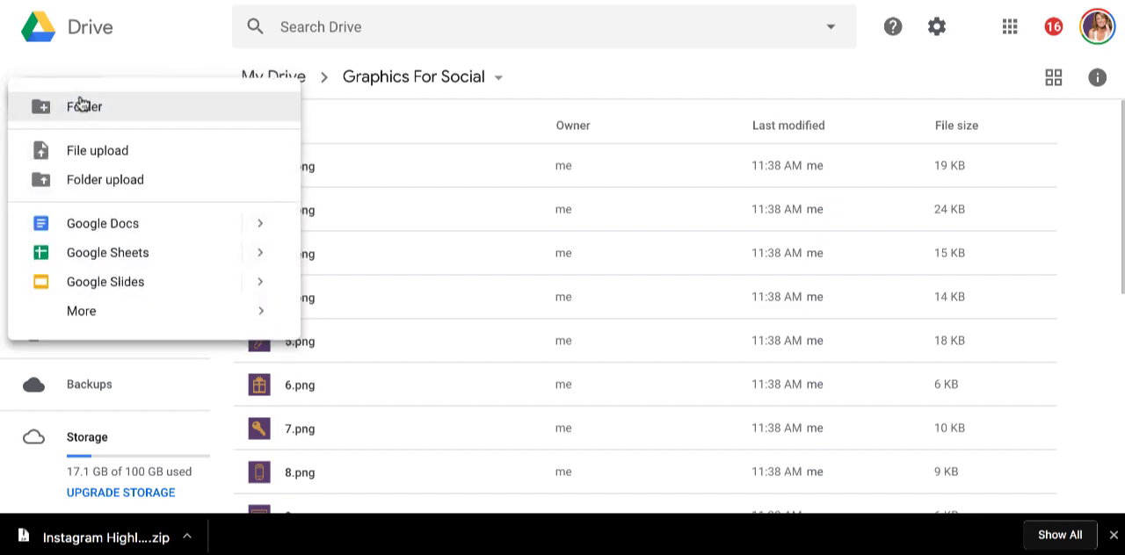
pyautogui.click(99, 151)
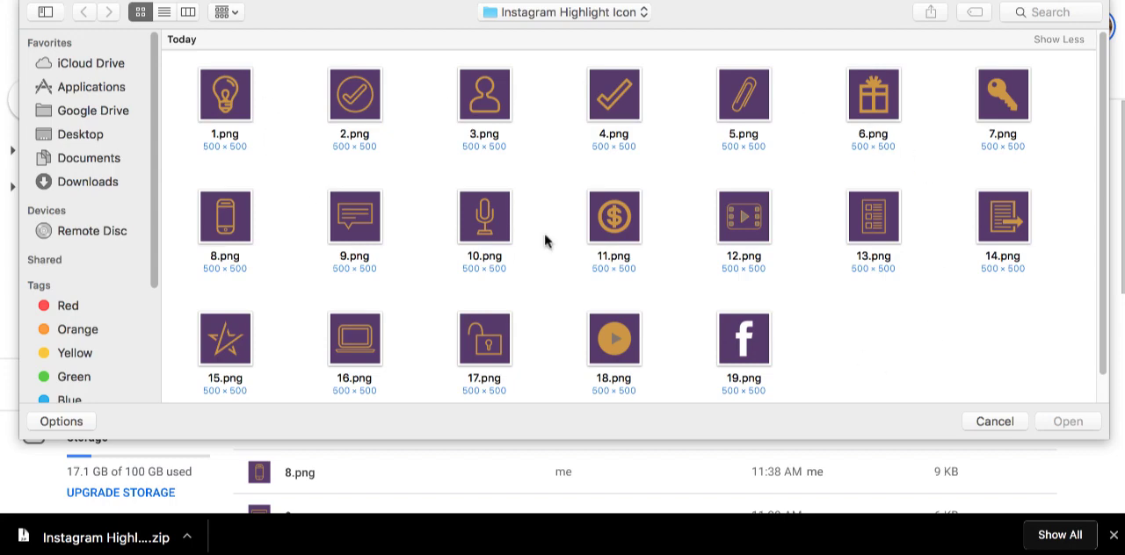
pyautogui.moveTo(179, 60); pyautogui.dragTo(1045, 378)
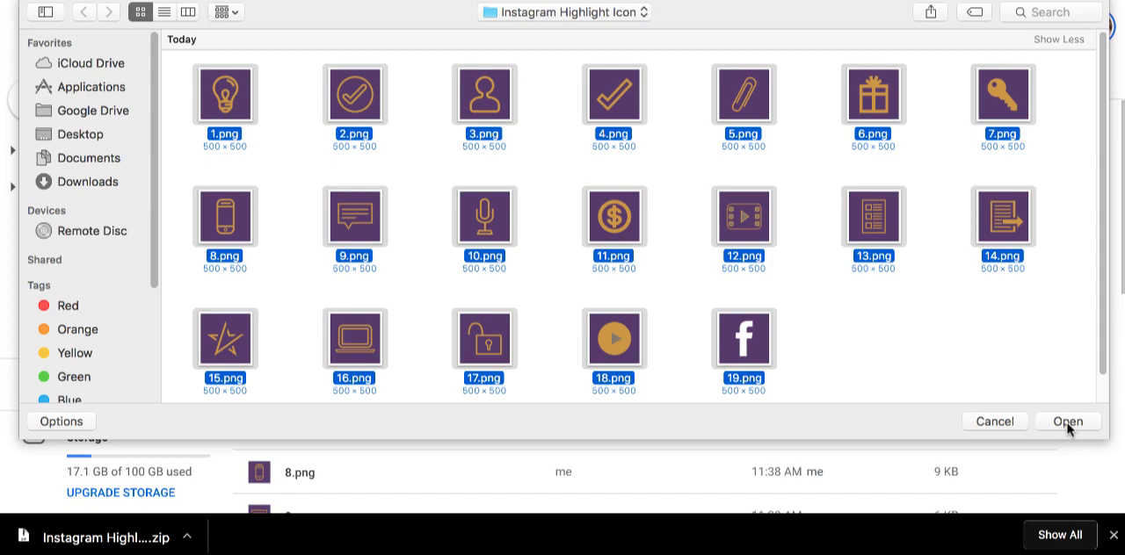
pyautogui.click(989, 425)
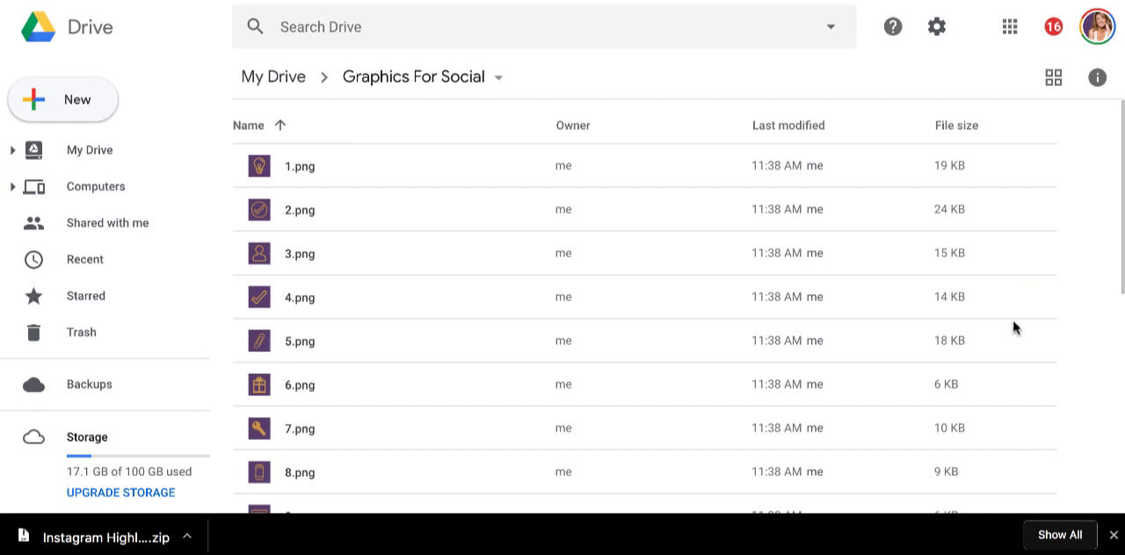
pyautogui.scroll(-5, 437, 282)
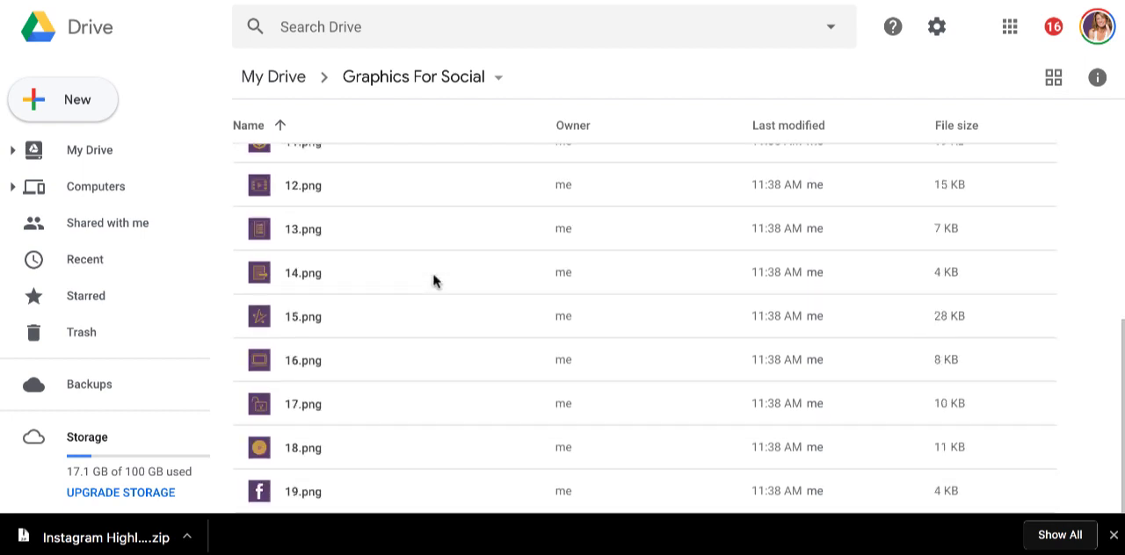
pyautogui.scroll(5, 393, 284)
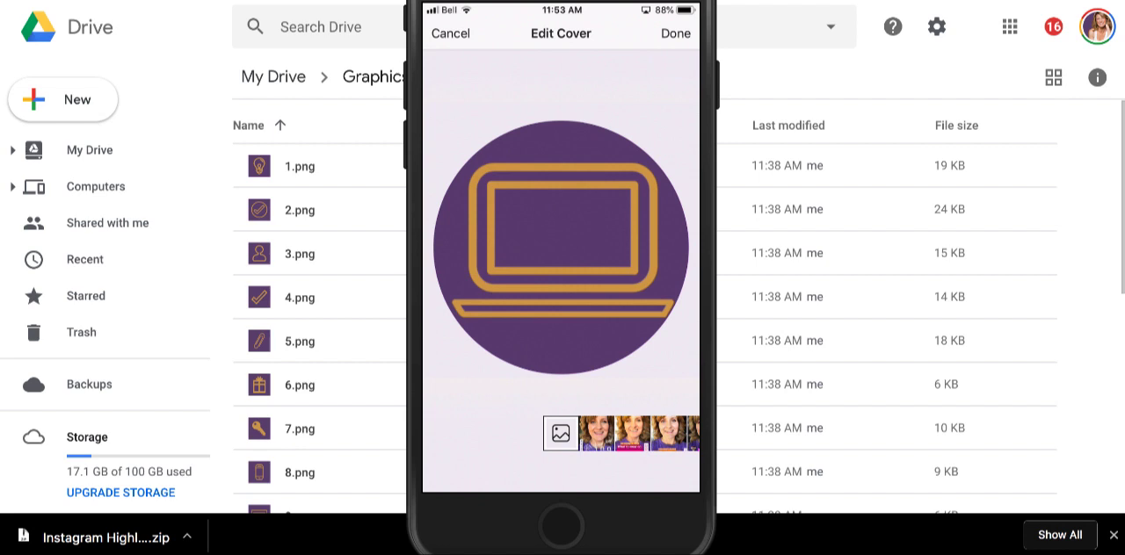
# - In Instagram on the phone, centre the laptop icon in the highlight cover, save the edited highlight and return to the profile
pyautogui.moveTo(563, 247); pyautogui.dragTo(561, 249)
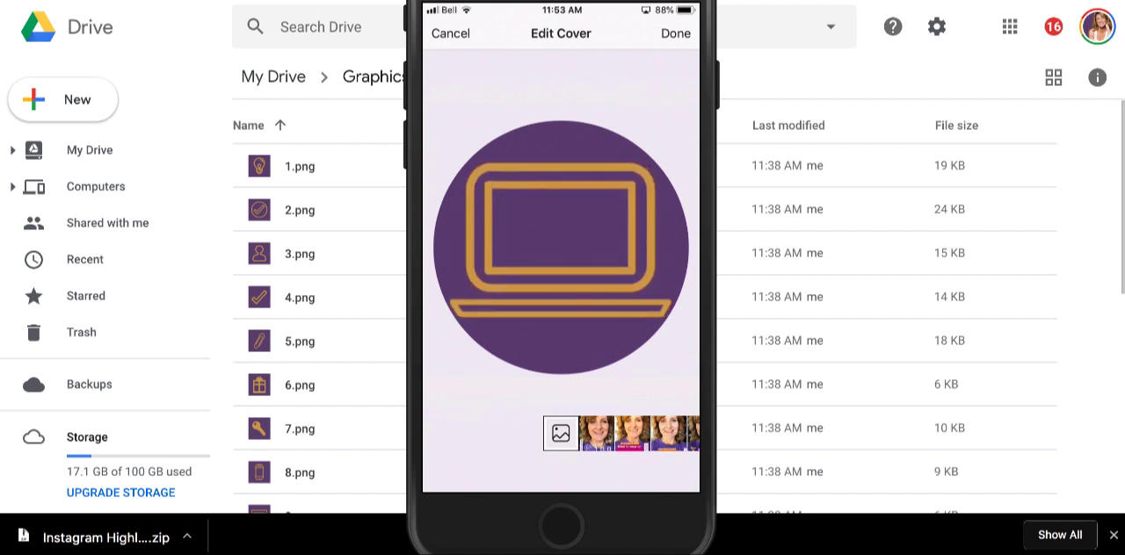
pyautogui.click(676, 33)
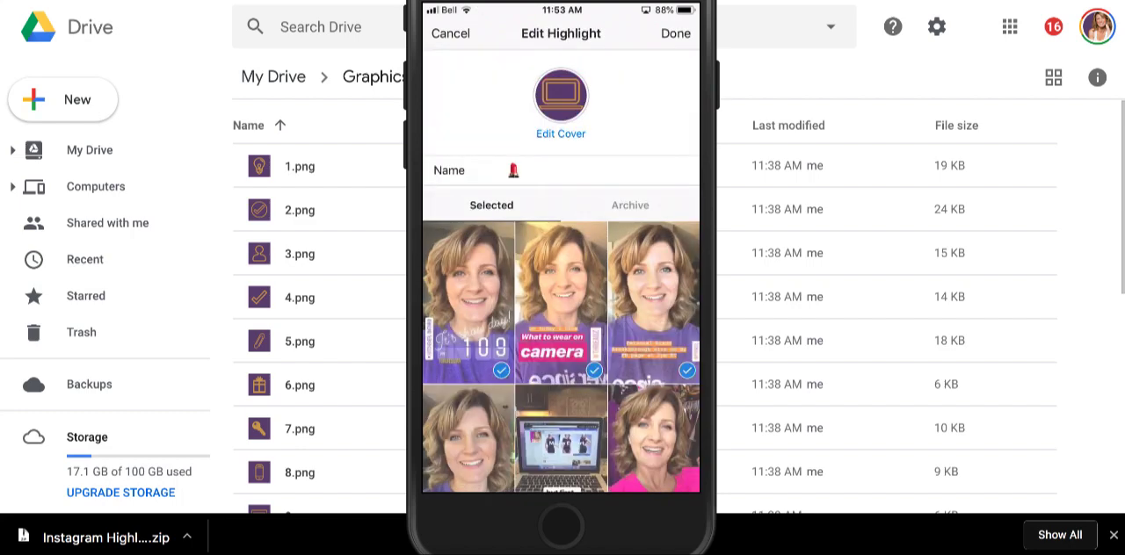
pyautogui.click(676, 33)
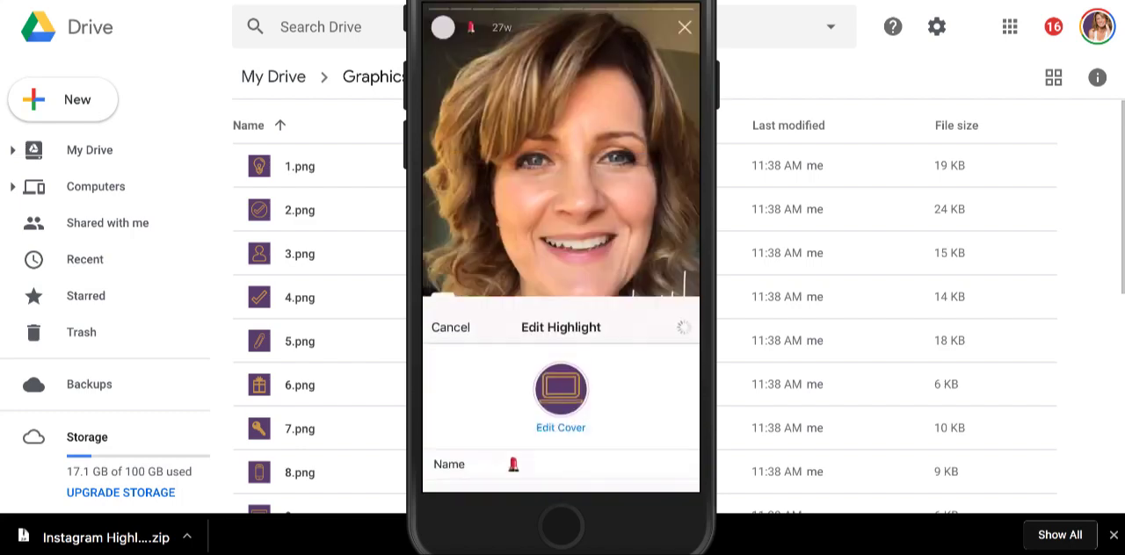
pyautogui.click(685, 27)
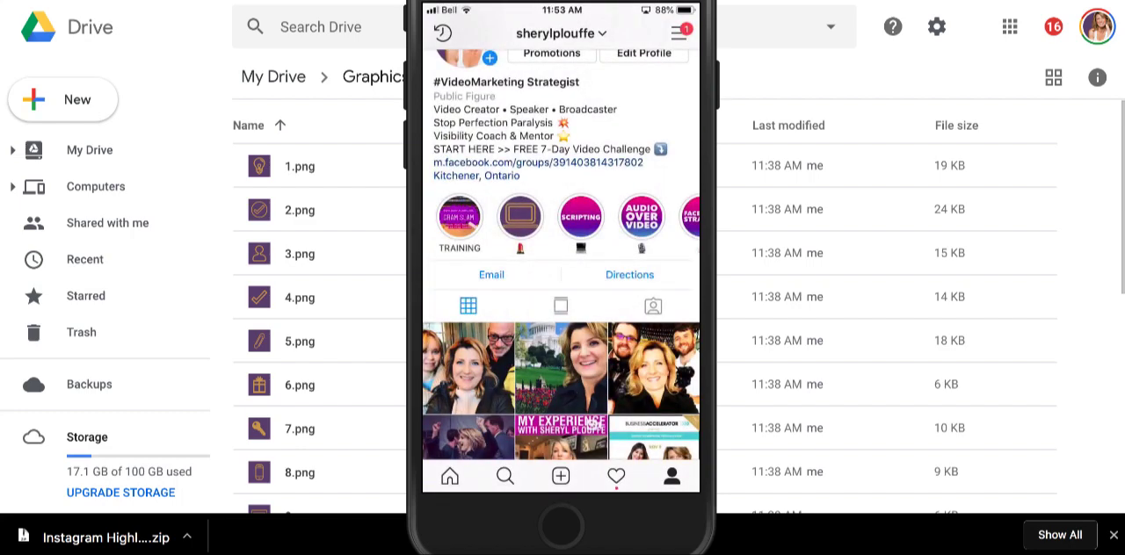